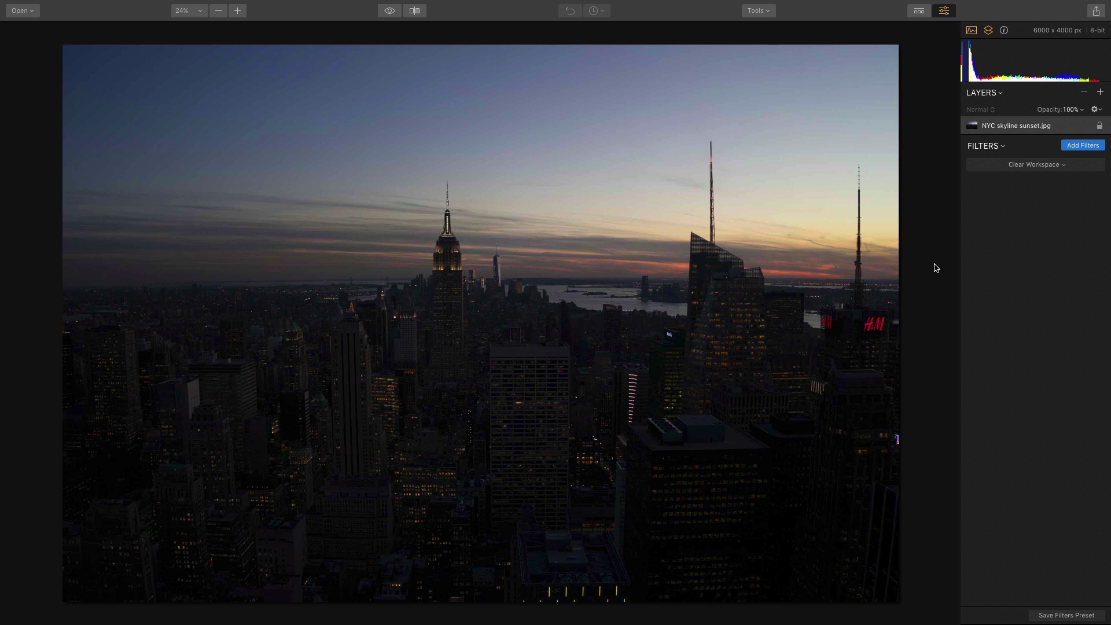
Add a Develop filter to the skyline photo and set its lens distortion to 26.
left_click(1082, 146)
left_click(874, 139)
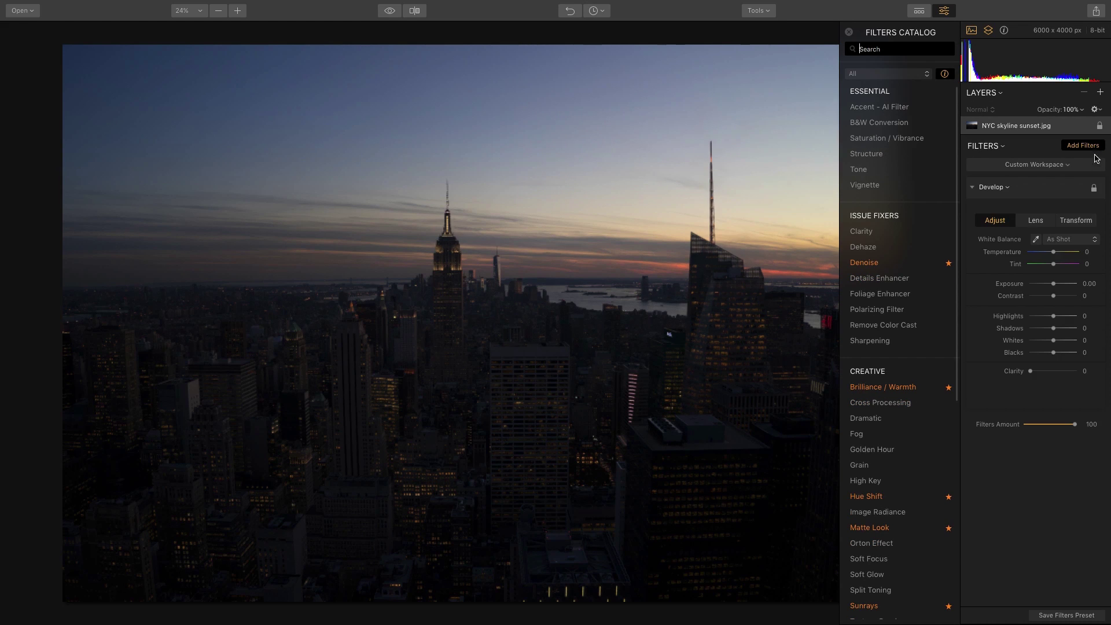
left_click(1089, 147)
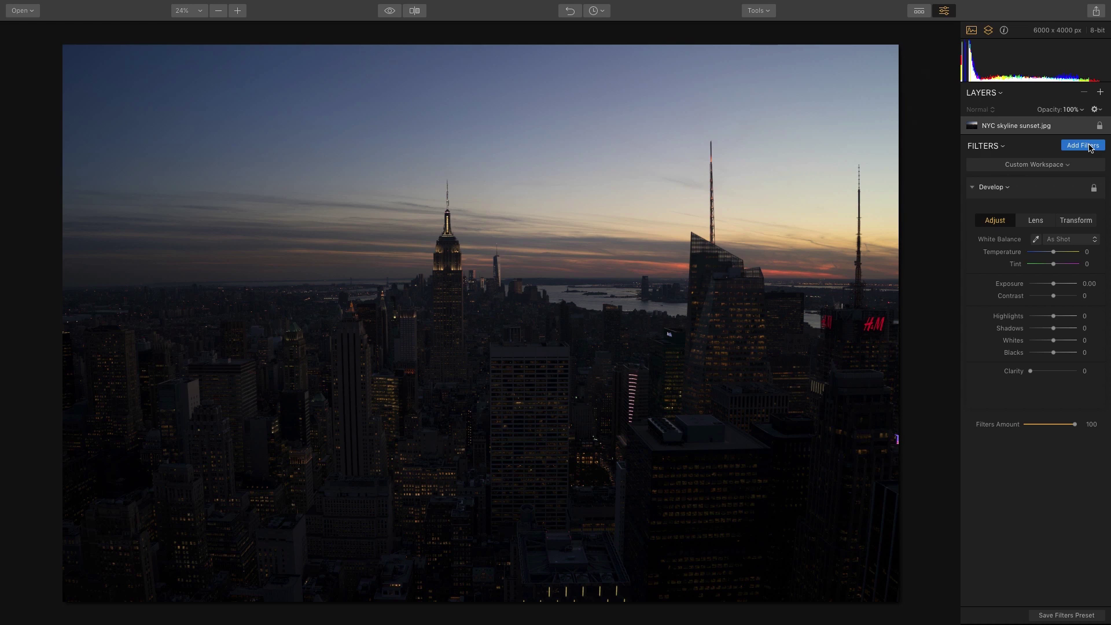
left_click(1034, 221)
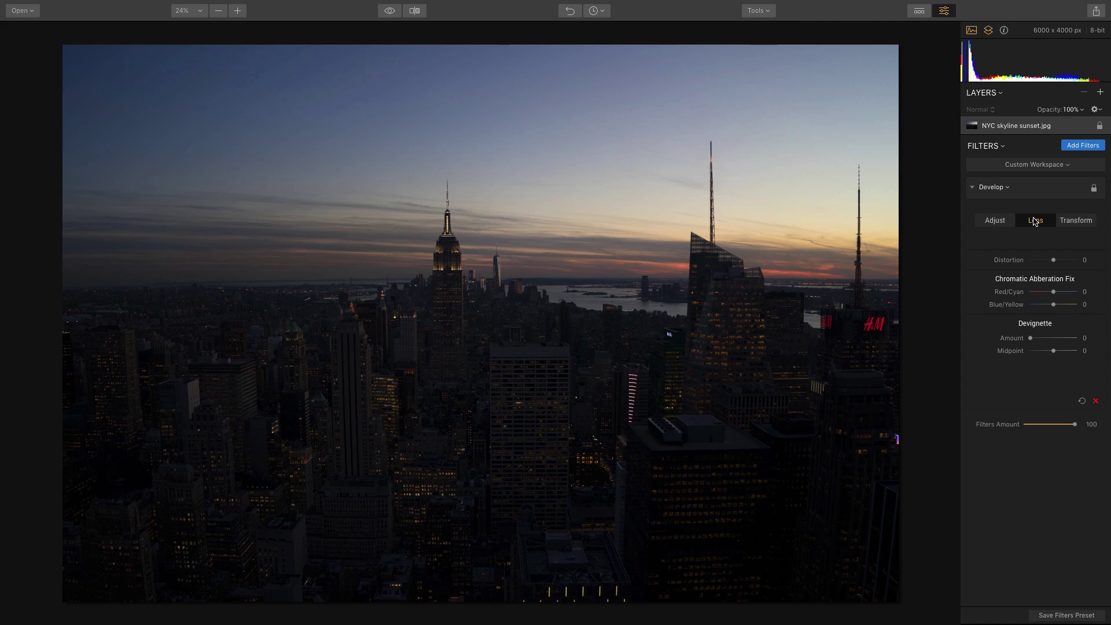
left_click_drag(1052, 260, 1057, 261)
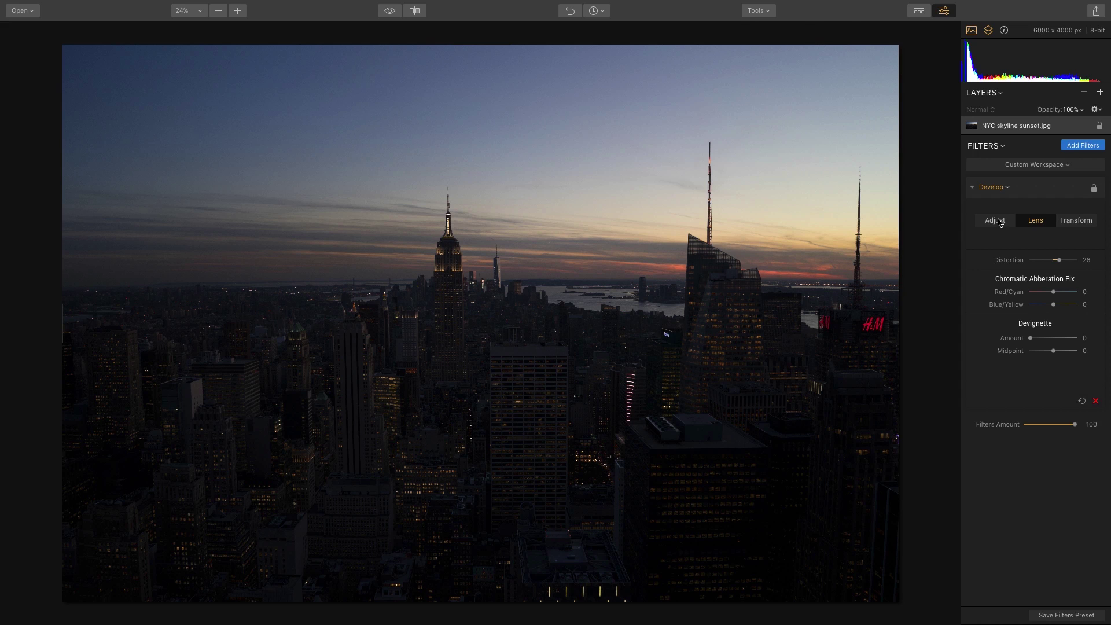
Set the Develop filter's temperature to 11, tint to 16, contrast to 7 and clarity to 26.
left_click(999, 222)
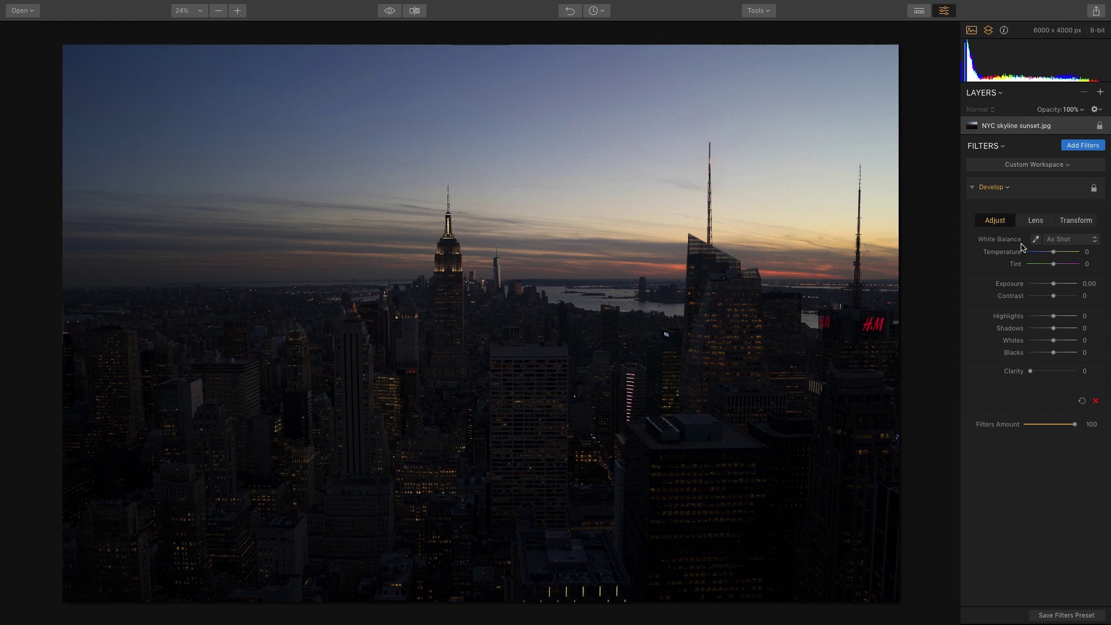
left_click_drag(1051, 254, 1055, 295)
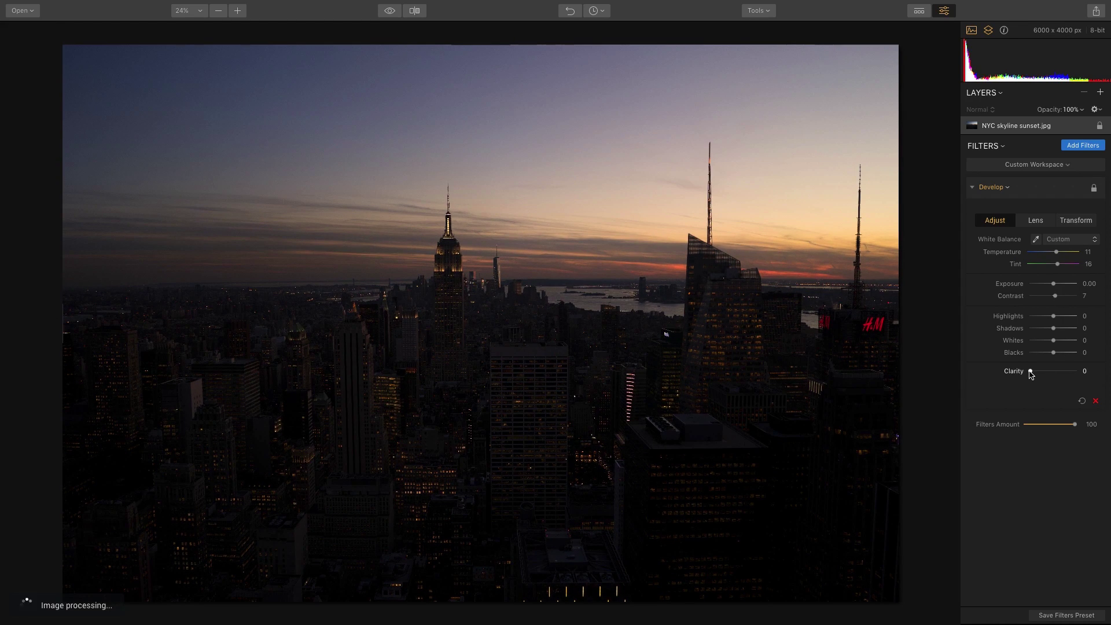
left_click_drag(1029, 371, 1042, 373)
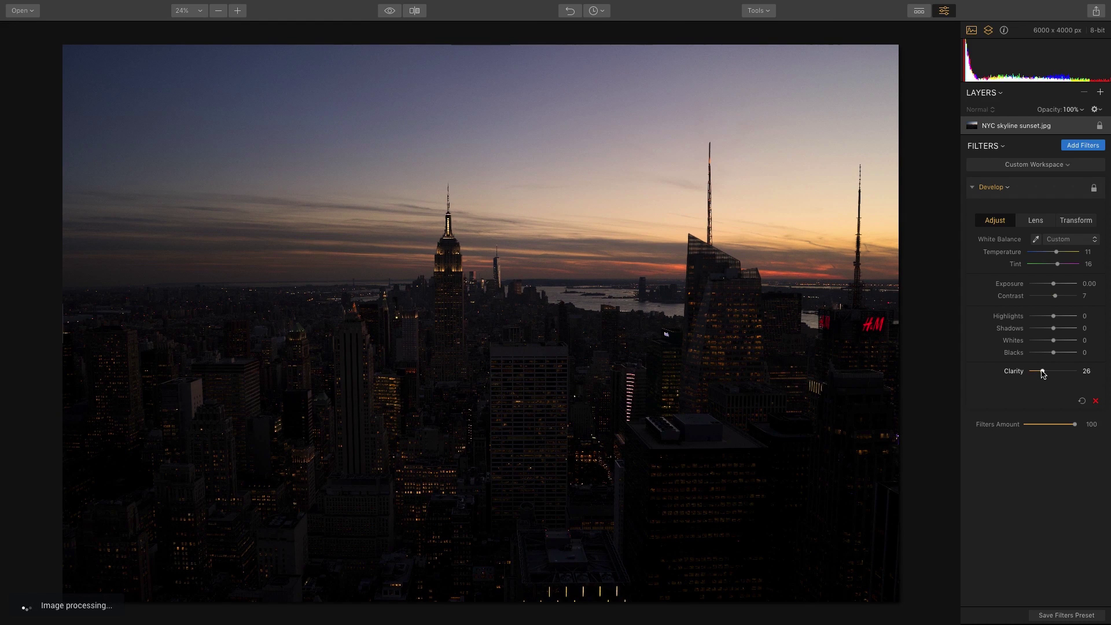
Add a Brilliance / Warmth filter with vividness 11 and warmth 14.
left_click(1083, 145)
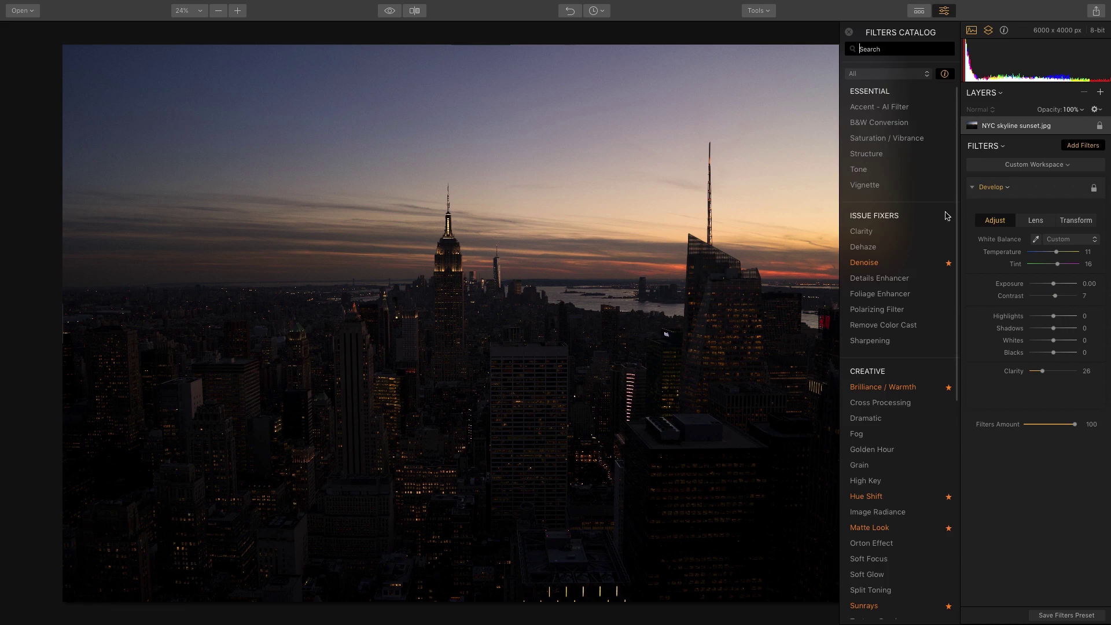
left_click(900, 370)
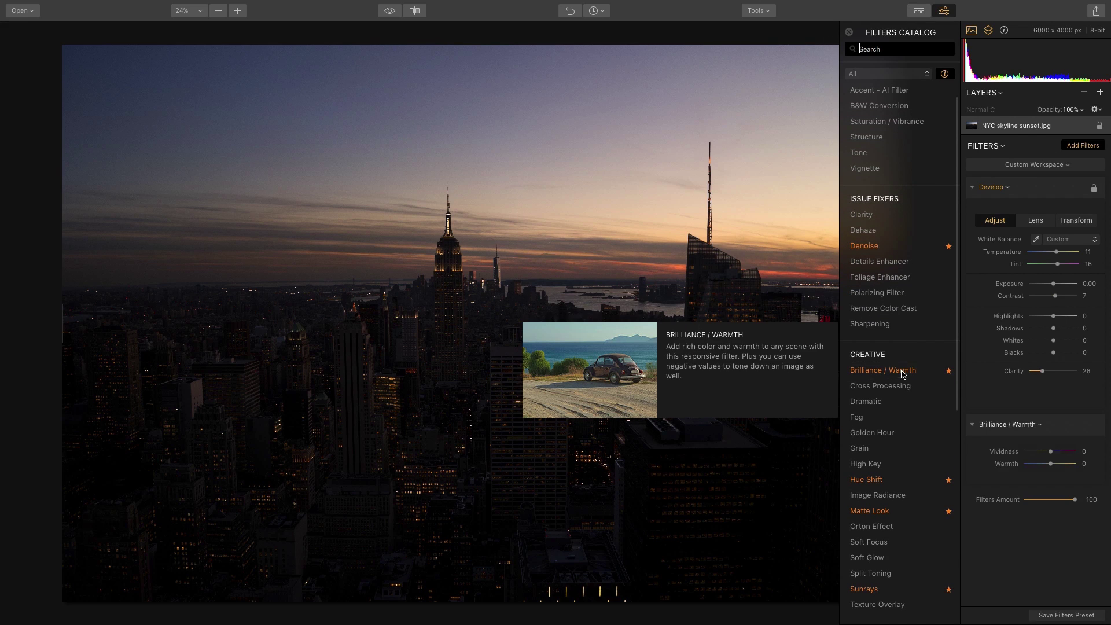
left_click(1079, 148)
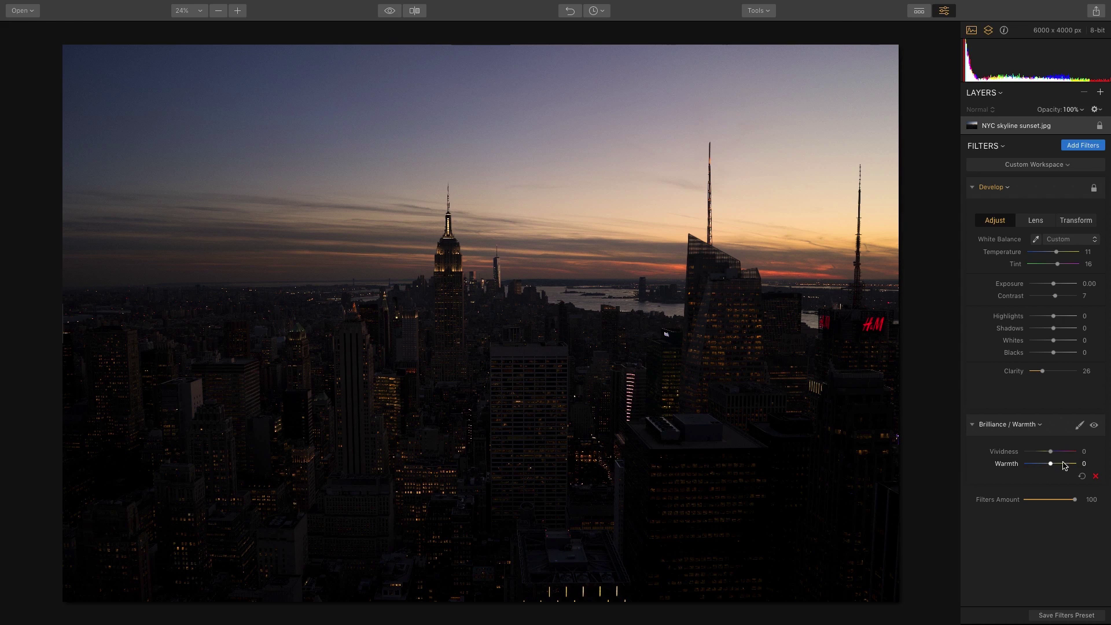
left_click_drag(1053, 457, 1054, 456)
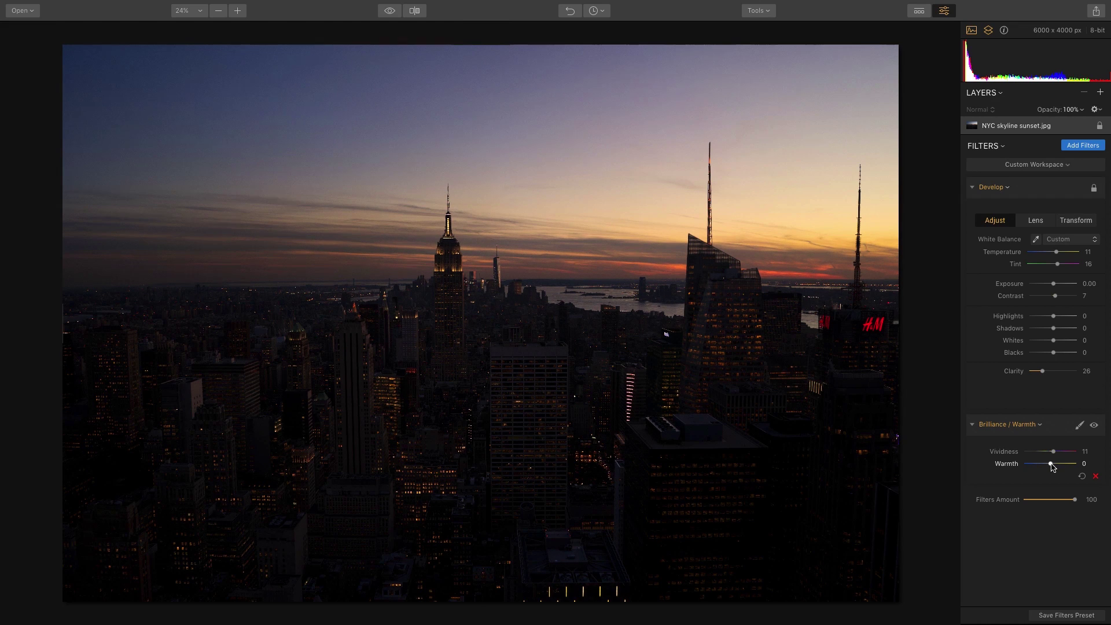
left_click_drag(1052, 467, 1054, 468)
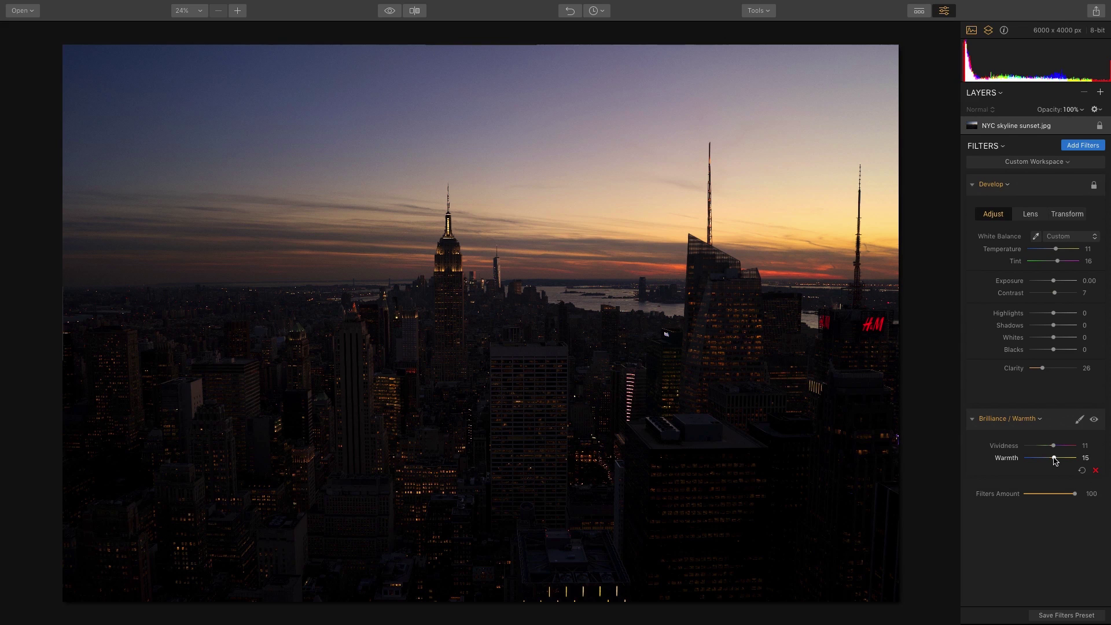
left_click_drag(1054, 459, 1052, 458)
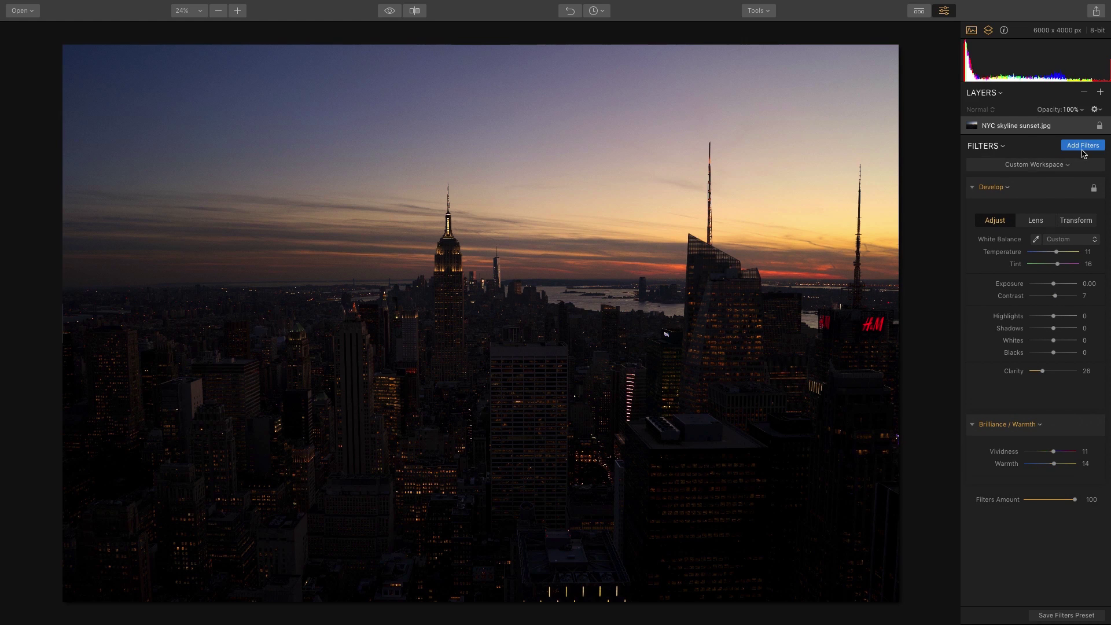
Add a Dodge & Burn filter from the filters catalog.
left_click(1082, 145)
scroll(902, 405, "down", 5)
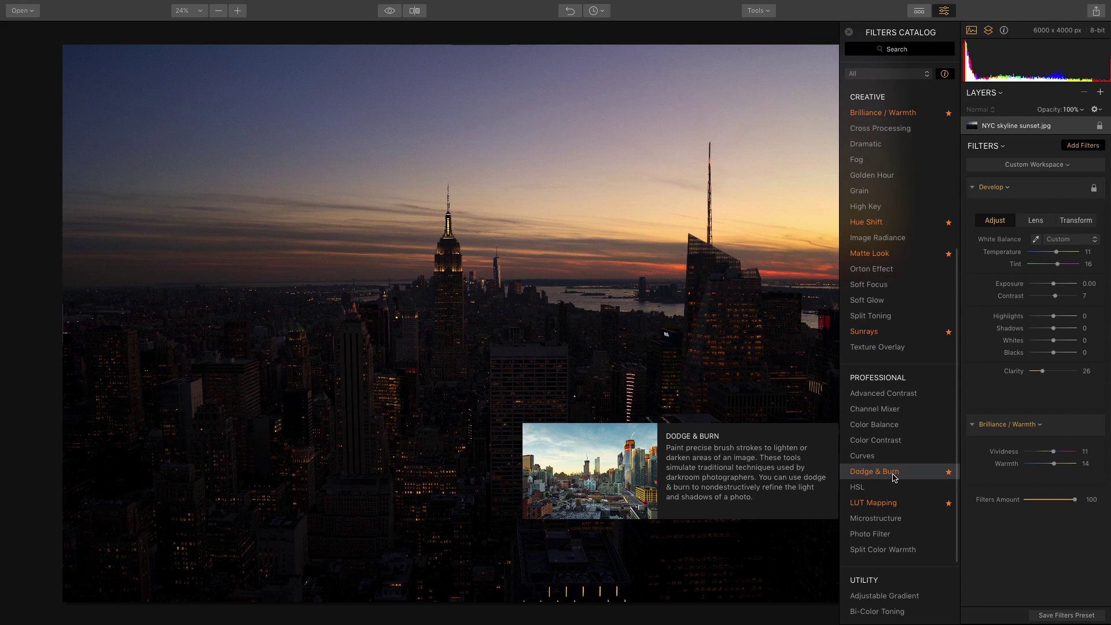
left_click(891, 477)
left_click(1084, 146)
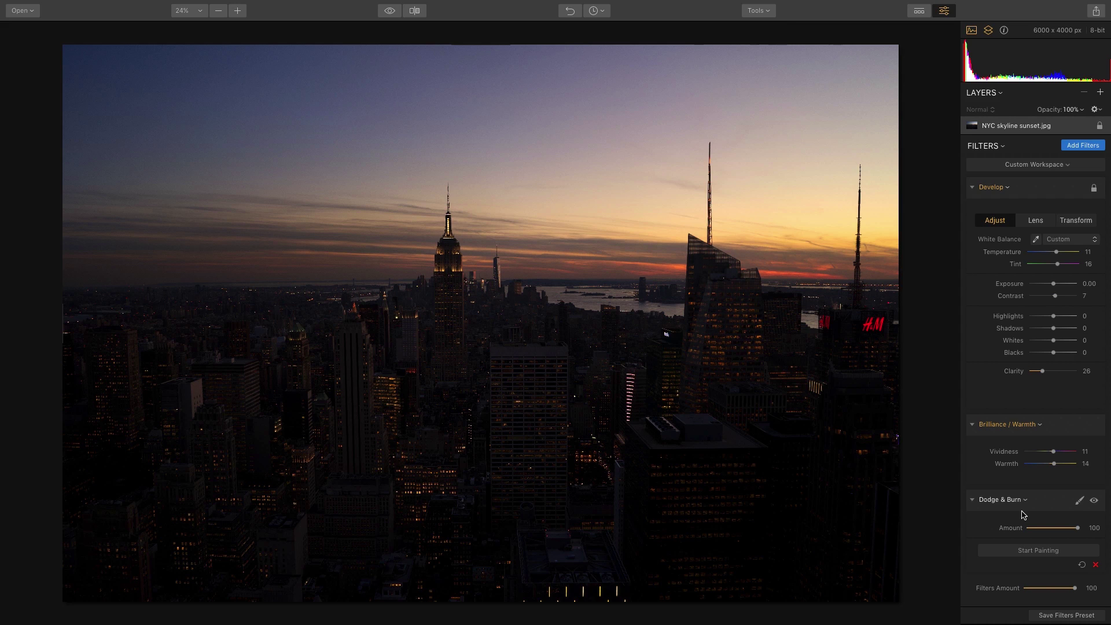
Lighten the city buildings with the Dodge & Burn brush at size 199 and 50% strength, and compare with the filter hidden and shown.
left_click(1032, 552)
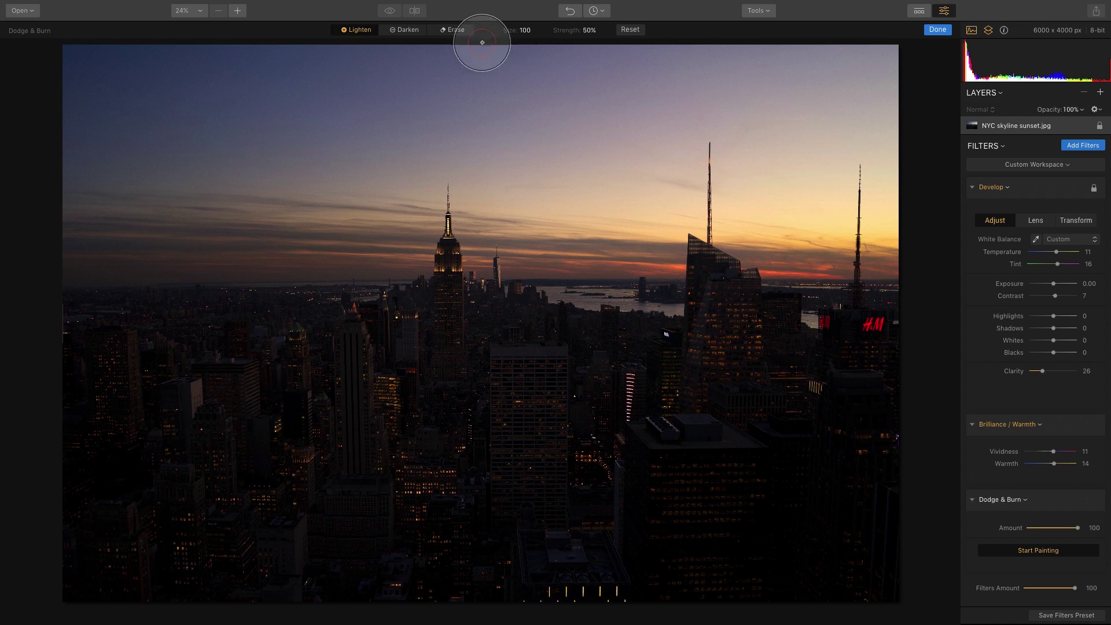
left_click(525, 30)
left_click_drag(527, 47, 551, 47)
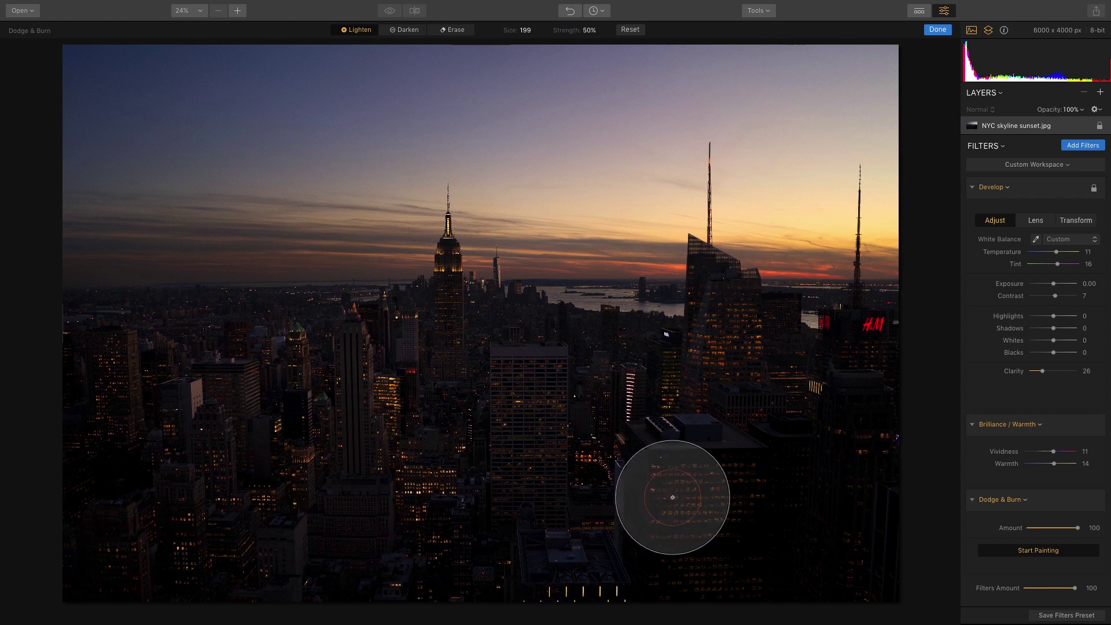
left_click(936, 31)
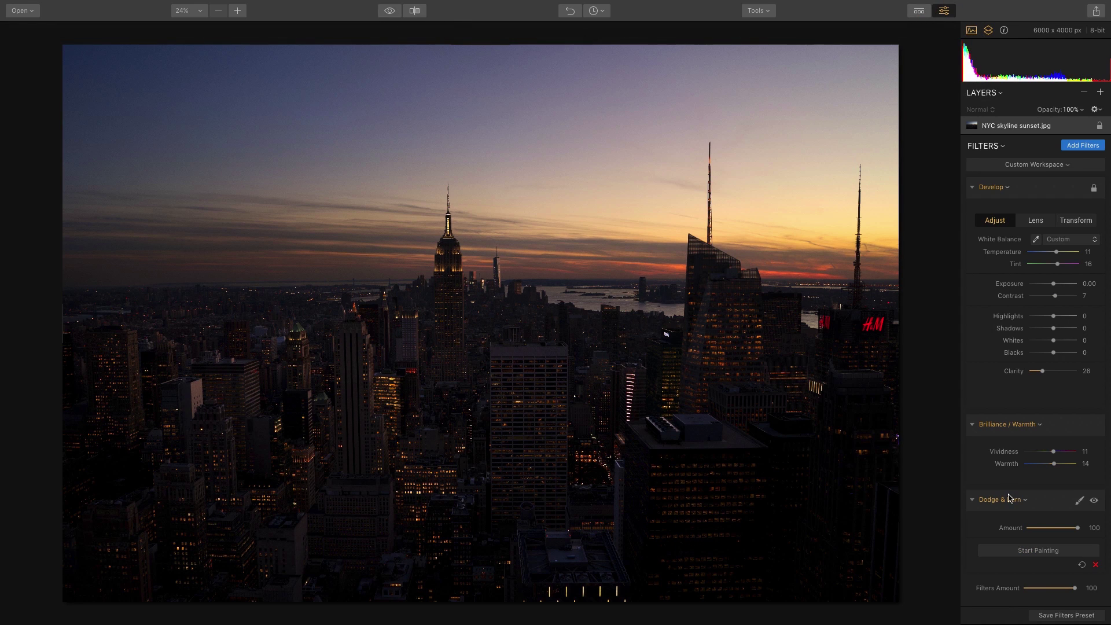
left_click(1094, 502)
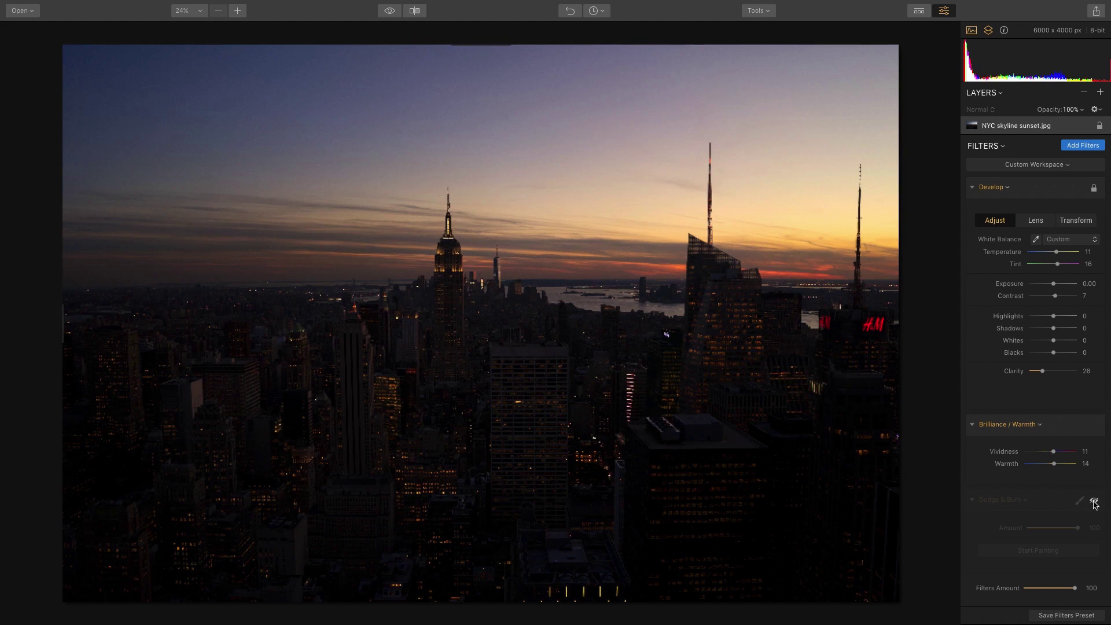
left_click(1094, 503)
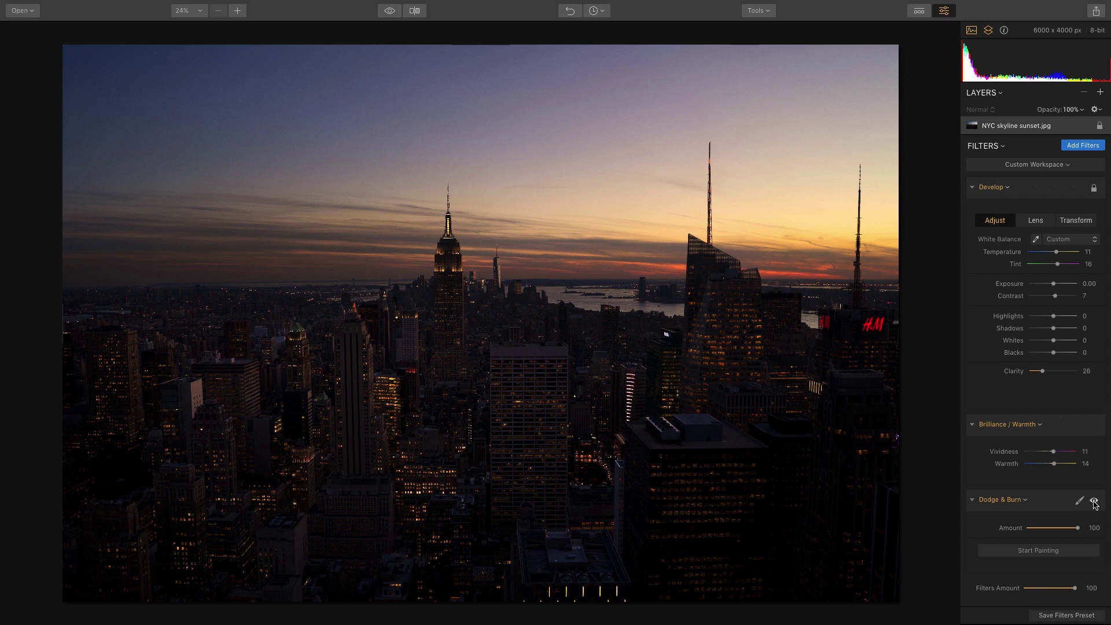
Add a Split Toning filter and set its highlights to hue 6 and saturation 36.
left_click(1083, 146)
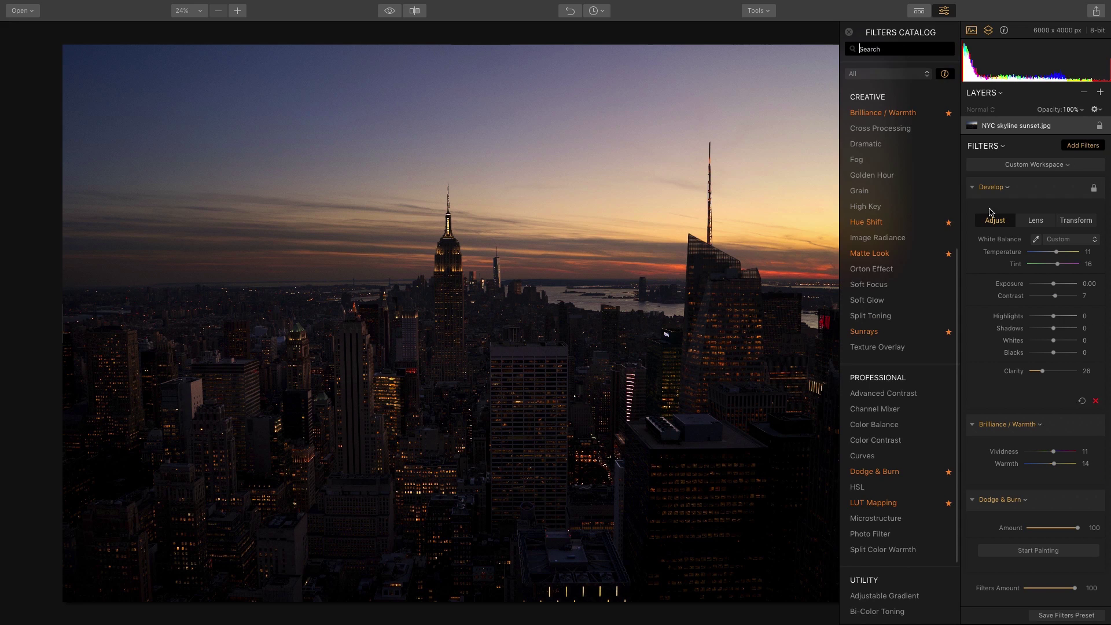
left_click(899, 317)
left_click(1080, 148)
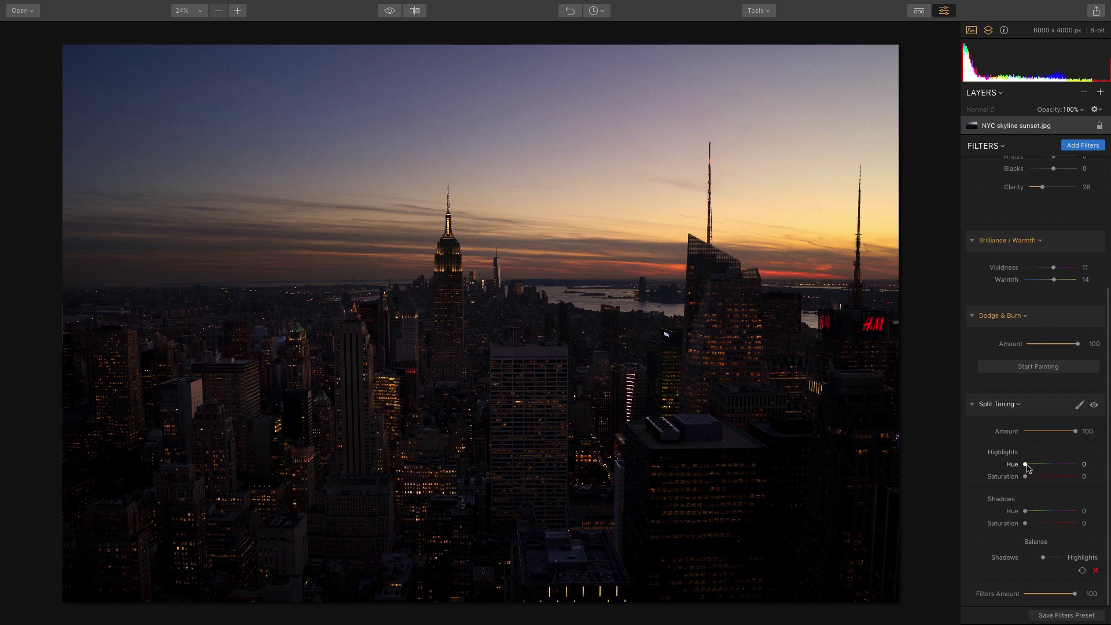
left_click_drag(1026, 464, 1027, 465)
left_click_drag(1025, 476, 1044, 479)
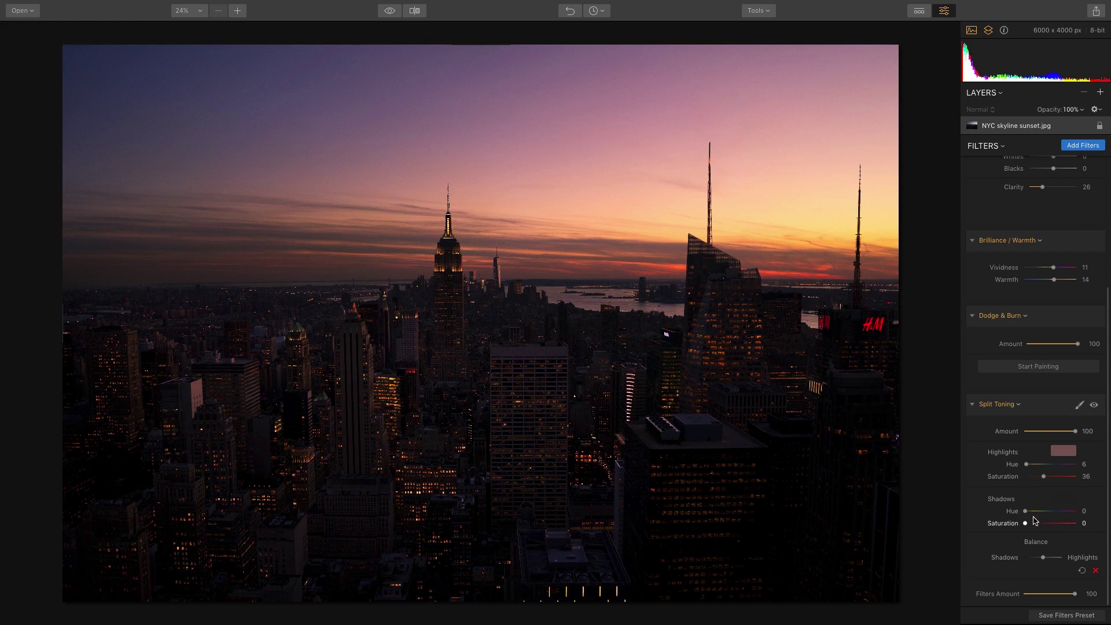
Set the Split Toning shadows to hue 212 and saturation 17, and compare the photo with the filter hidden and shown.
left_click_drag(1025, 512, 1056, 514)
left_click_drag(1025, 523, 1033, 526)
left_click(1094, 406)
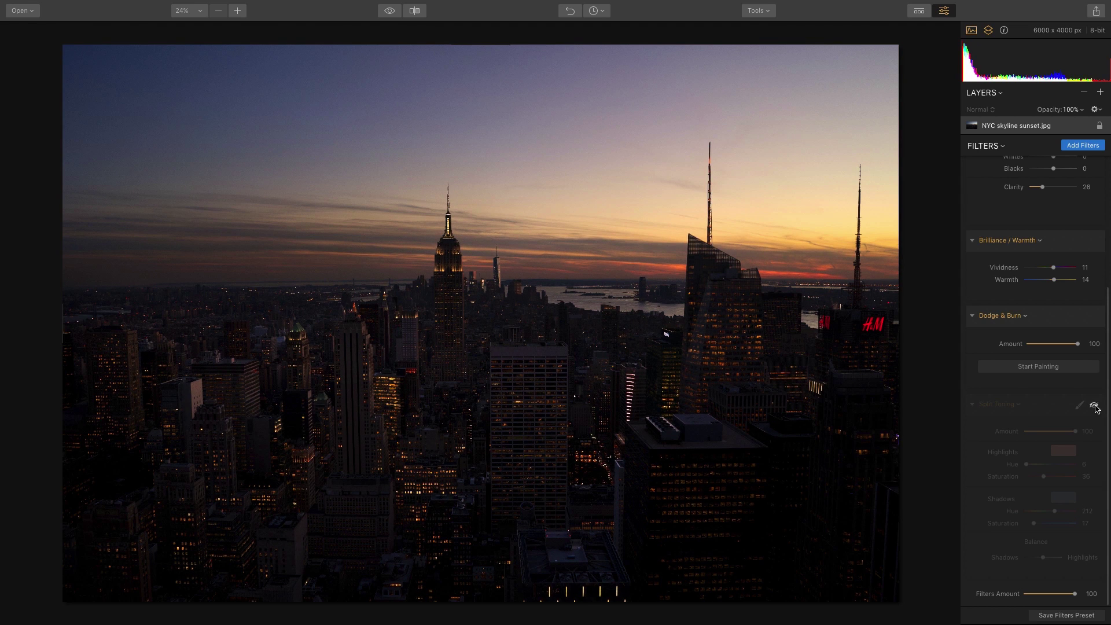
left_click(1093, 405)
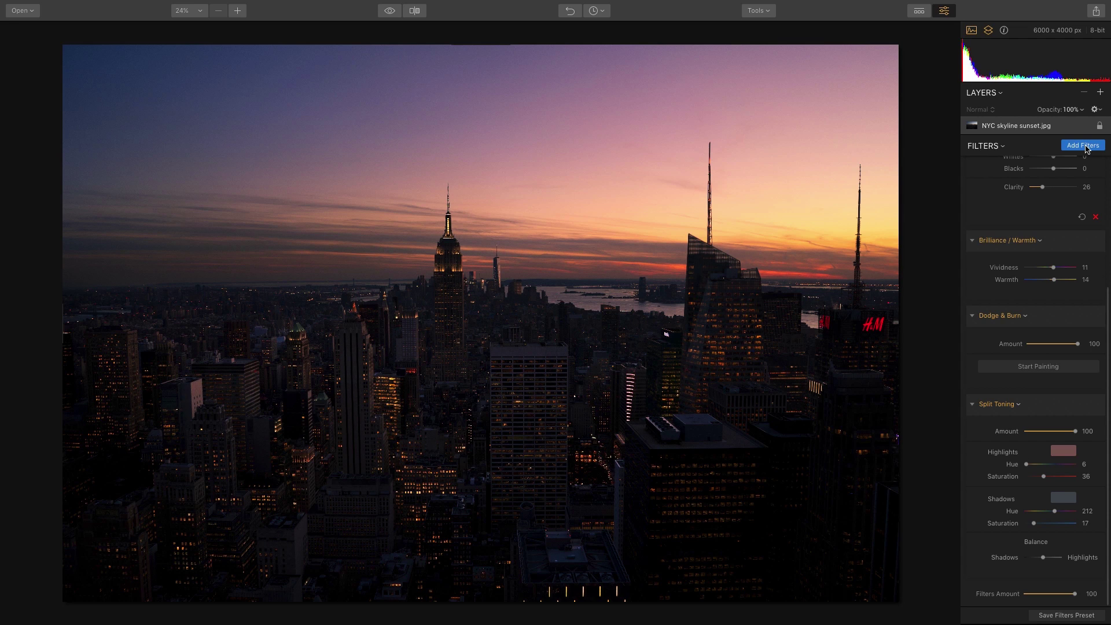
Add an Adjustable Gradient filter and a Structure filter, and close the filters catalog.
left_click(1083, 146)
mouse_move(890, 225)
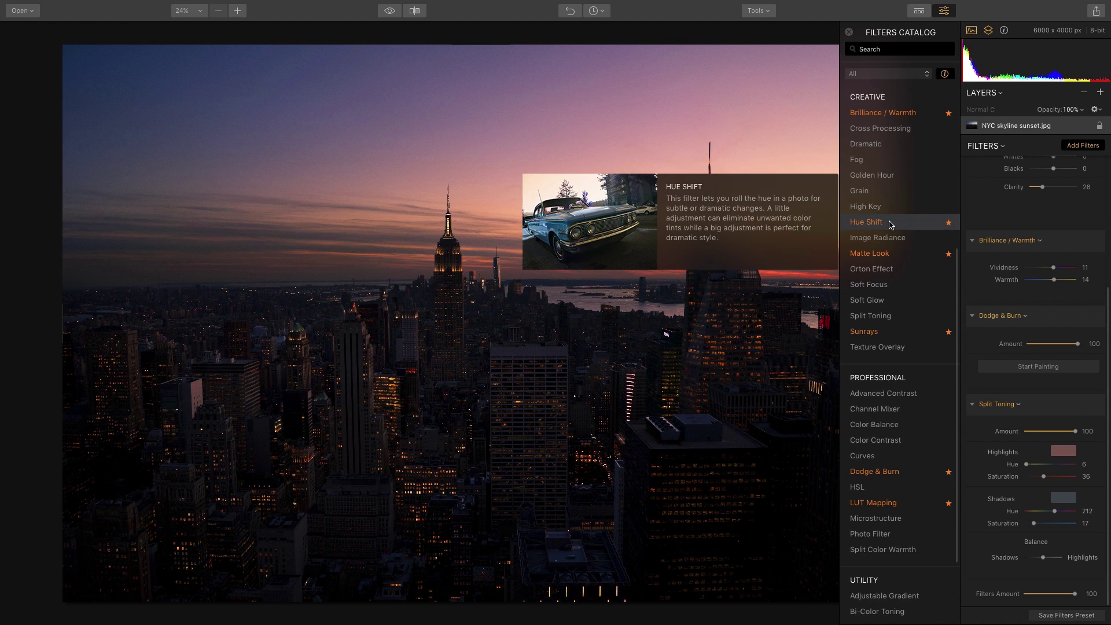
scroll(890, 223, "down", 3)
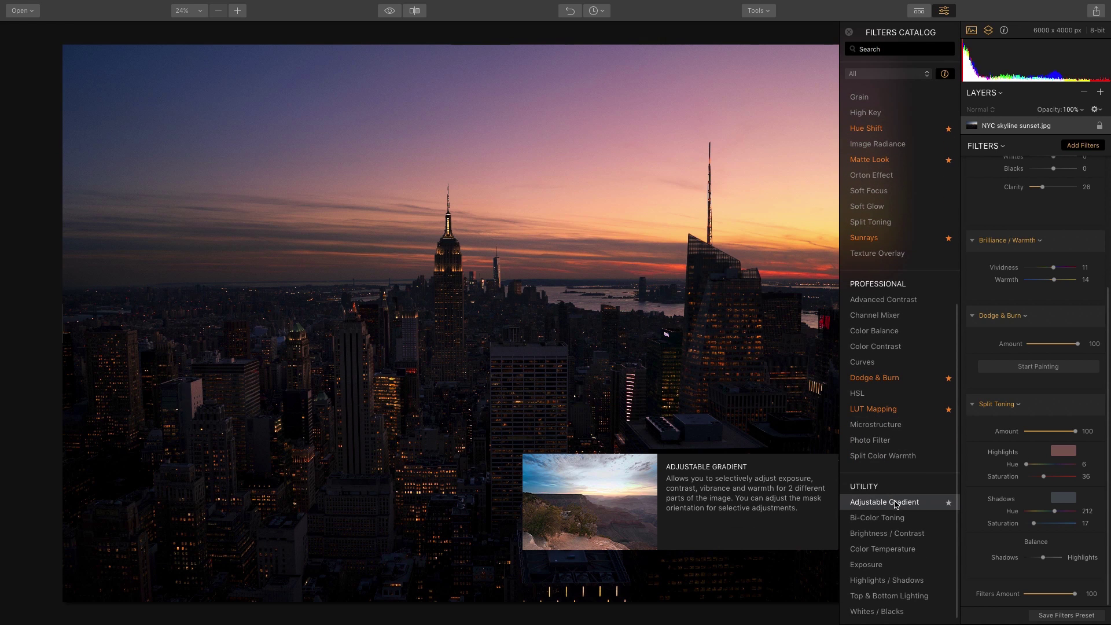
left_click(895, 502)
scroll(893, 451, "up", 10)
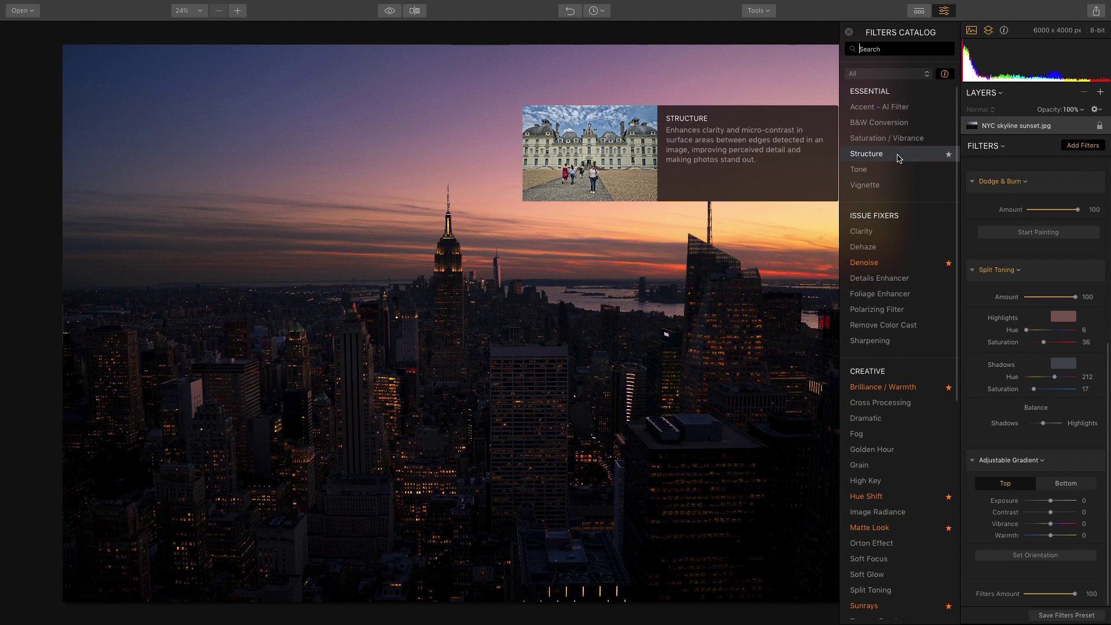
left_click(898, 155)
left_click(849, 32)
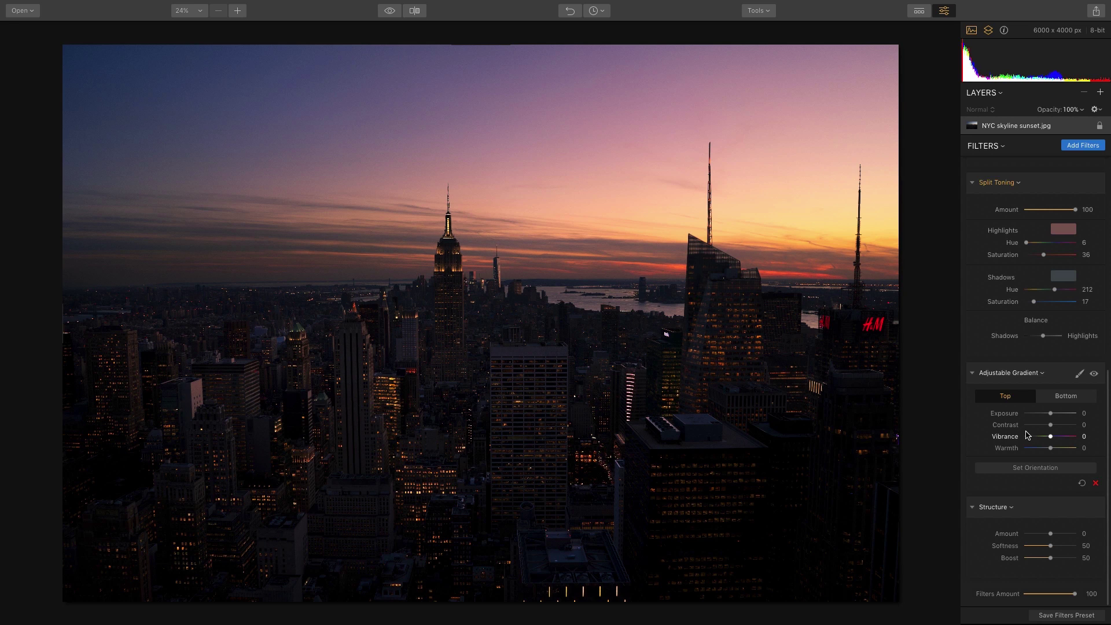
Orient the Adjustable Gradient with a narrower transition band centred on the horizon line.
left_click(1035, 468)
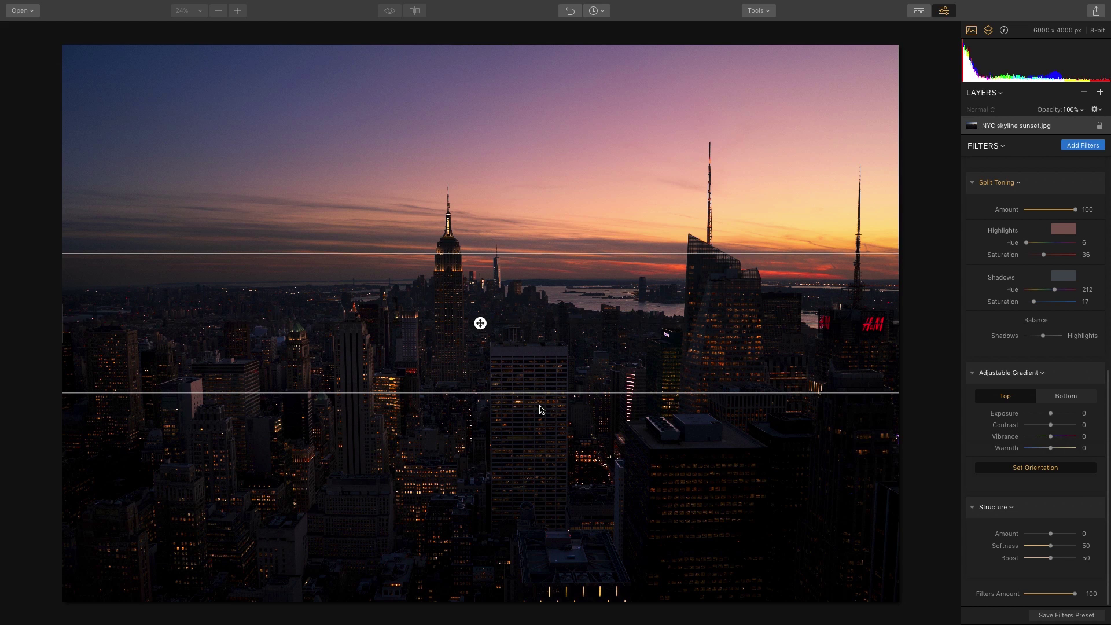
left_click_drag(480, 323, 497, 347)
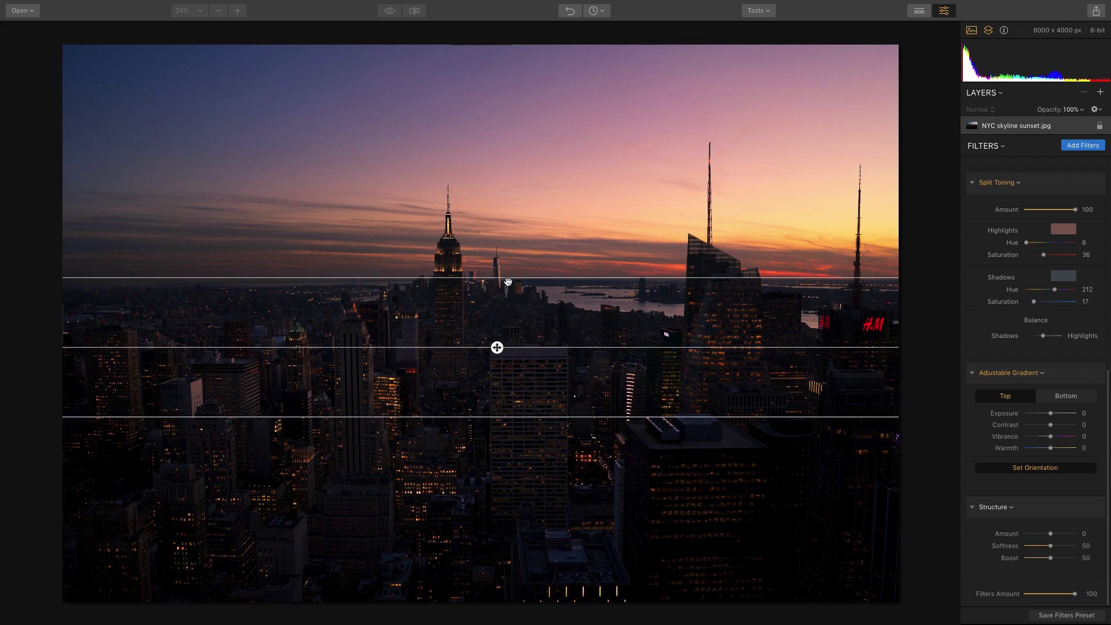
mouse_move(508, 283)
left_mouse_down()
mouse_move(528, 203)
mouse_move(513, 350)
mouse_move(495, 323)
mouse_move(501, 298)
left_mouse_up()
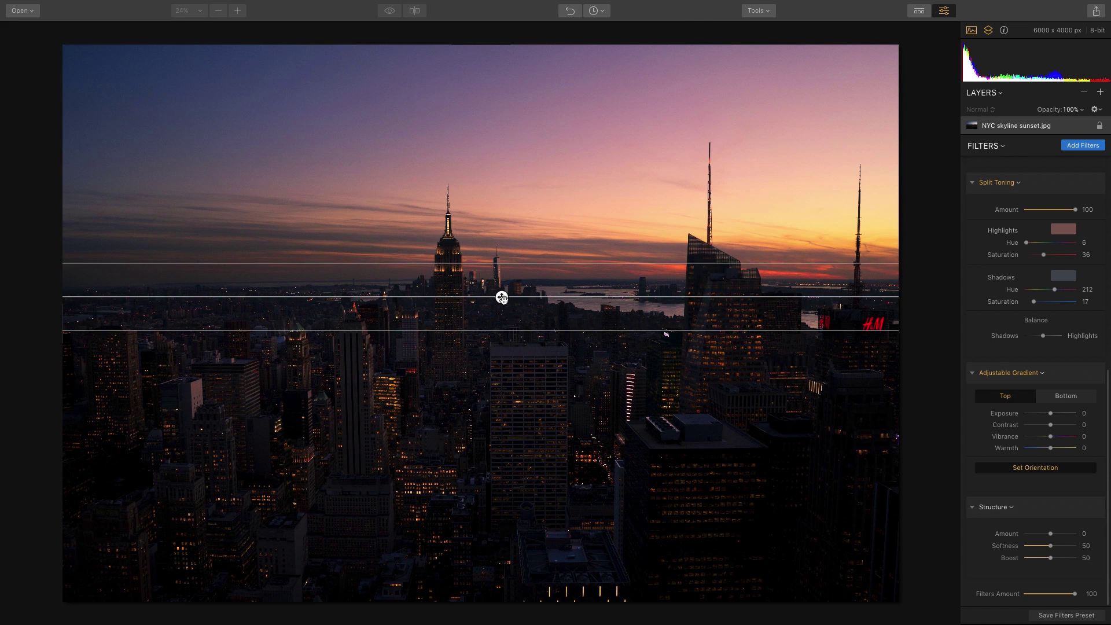
left_click_drag(501, 298, 501, 289)
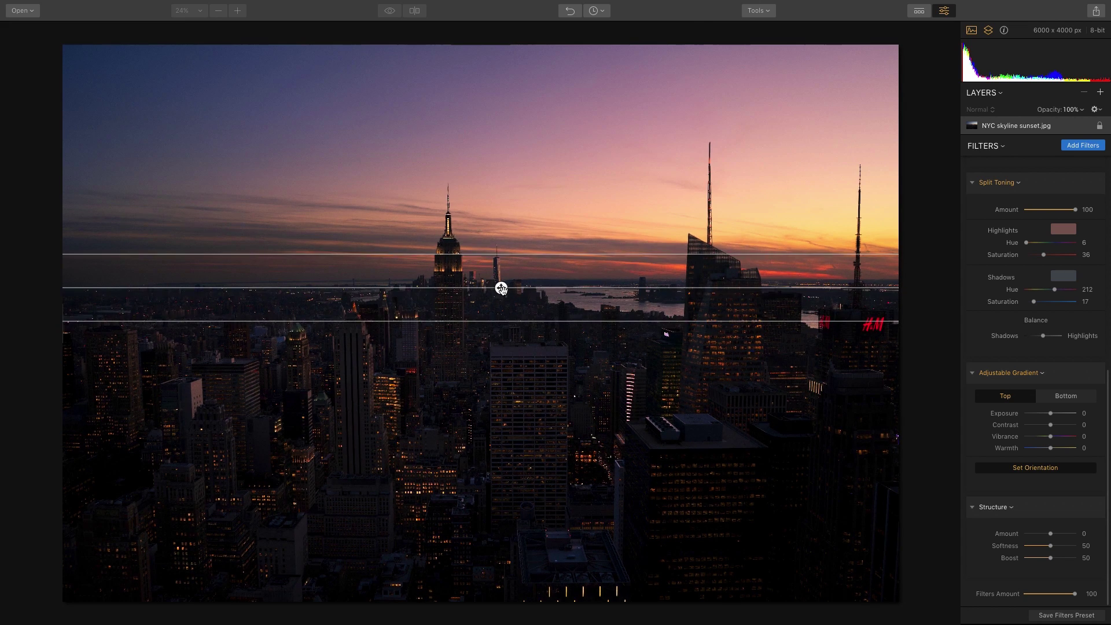
left_click(1038, 468)
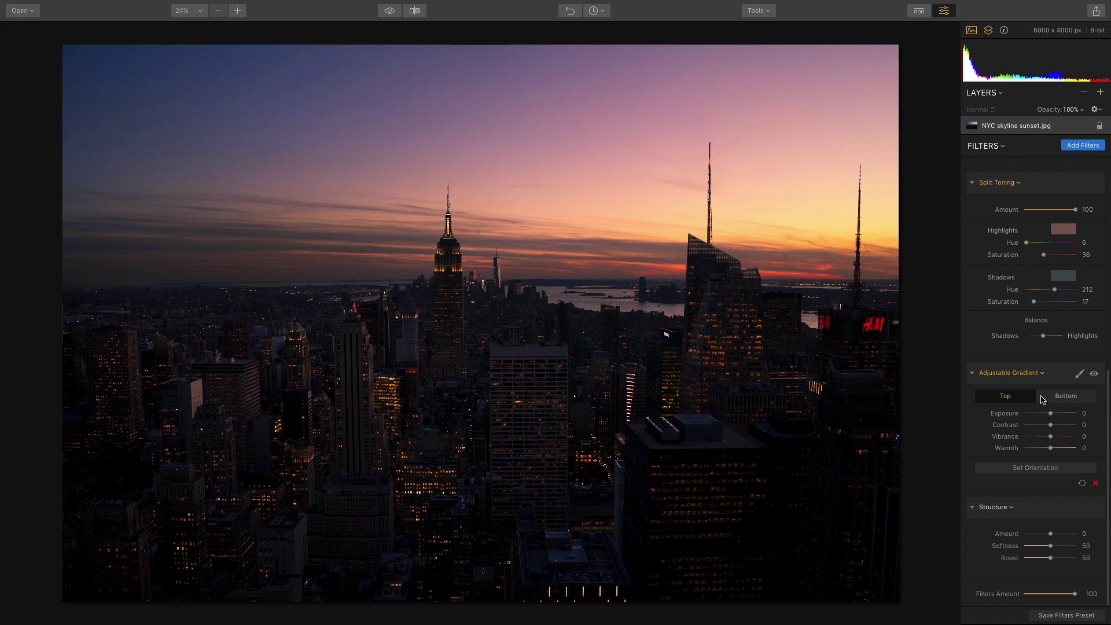
Set the Adjustable Gradient's bottom exposure to 50, and compare the photo with the filter hidden and shown.
left_click(1066, 401)
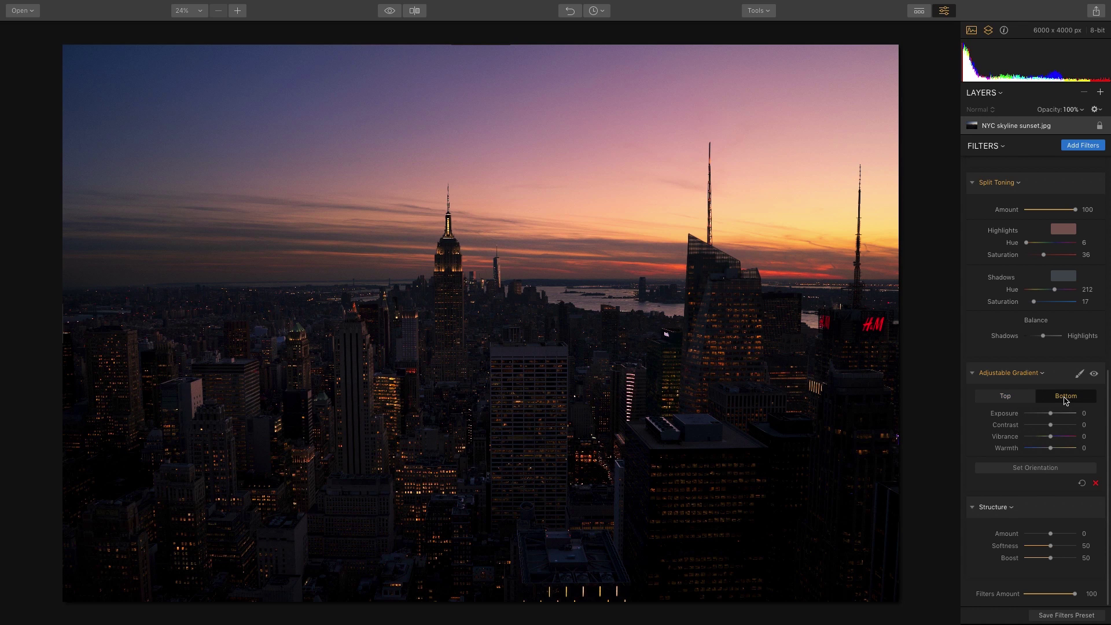
left_click_drag(1051, 414, 1064, 417)
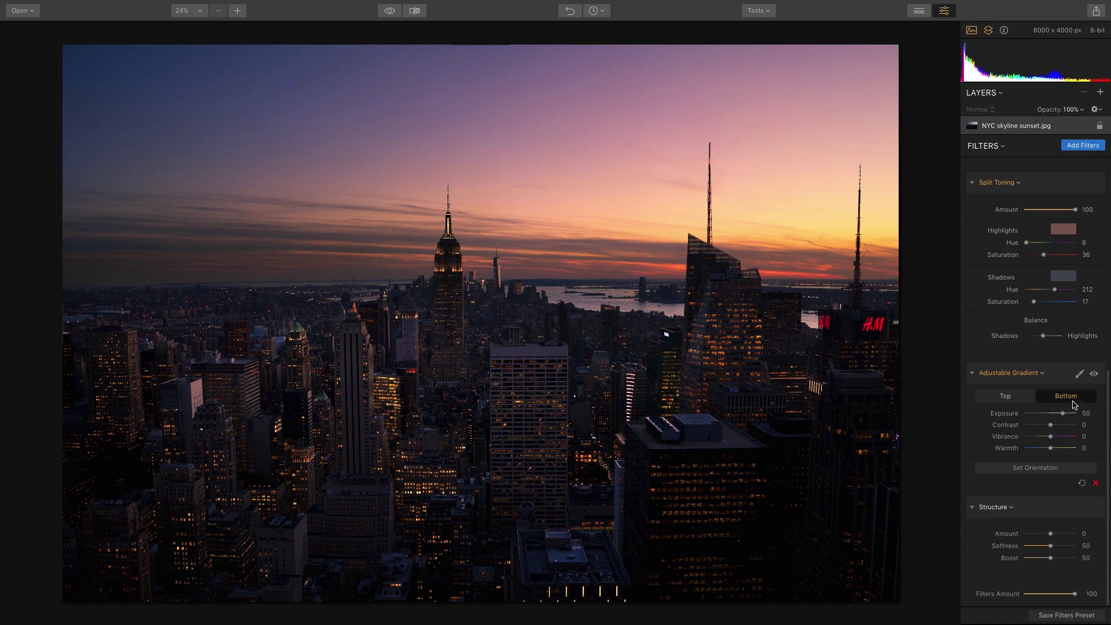
left_click(1093, 374)
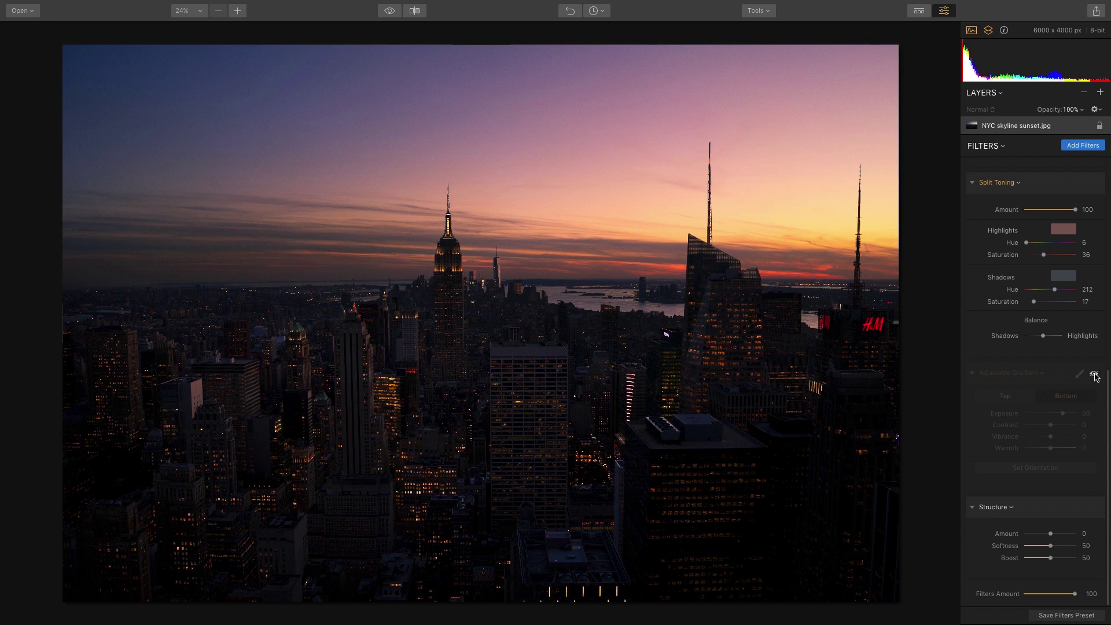
left_click(1093, 374)
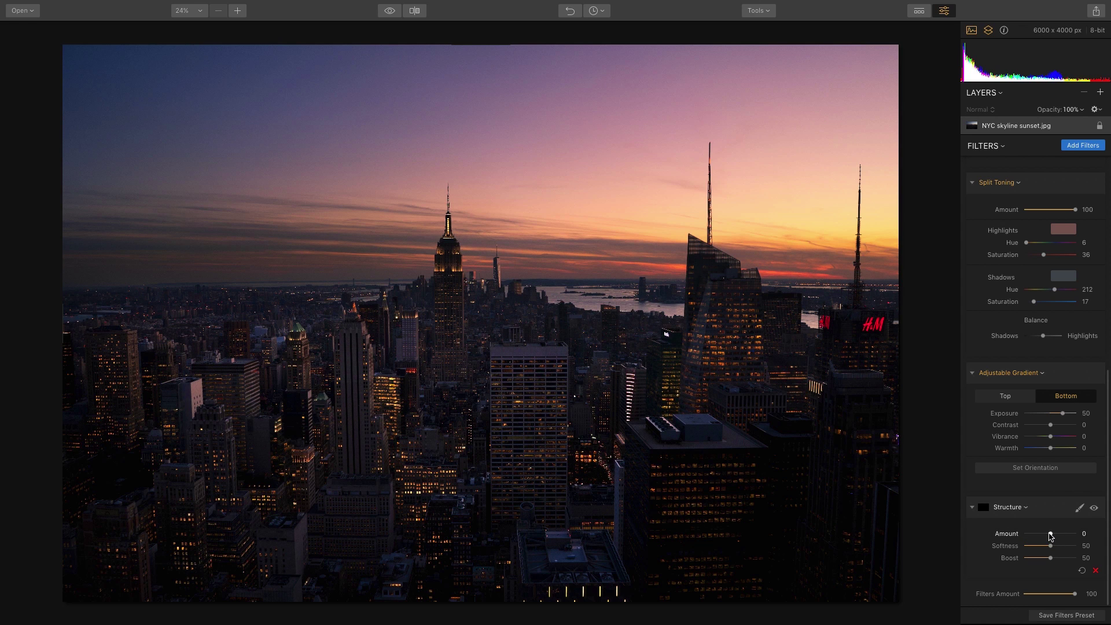
Set the Structure amount to 28 and brush its mask over the city buildings below the horizon.
left_click_drag(1050, 535, 1056, 536)
left_click(1079, 509)
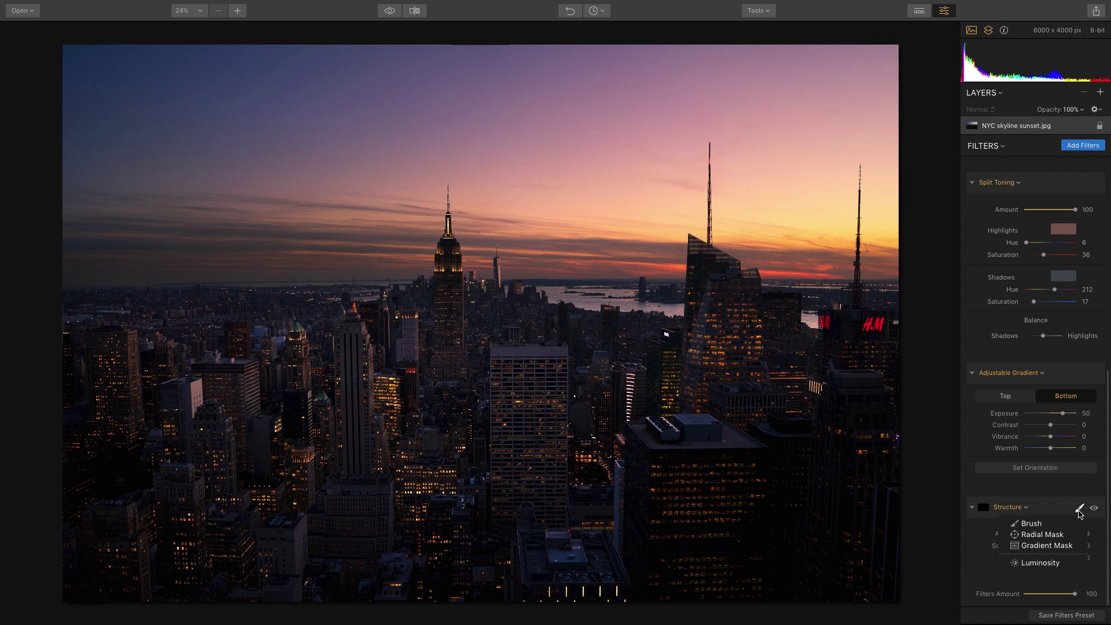
left_click(1029, 523)
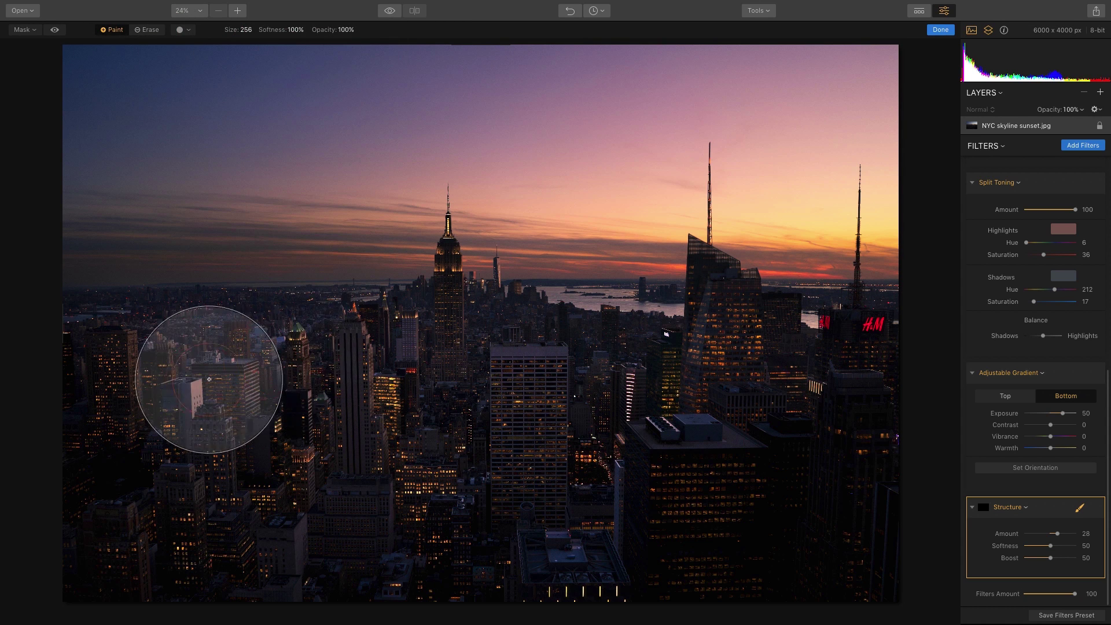
mouse_move(197, 378)
left_mouse_down()
mouse_move(194, 366)
mouse_move(538, 367)
mouse_move(472, 405)
left_mouse_up()
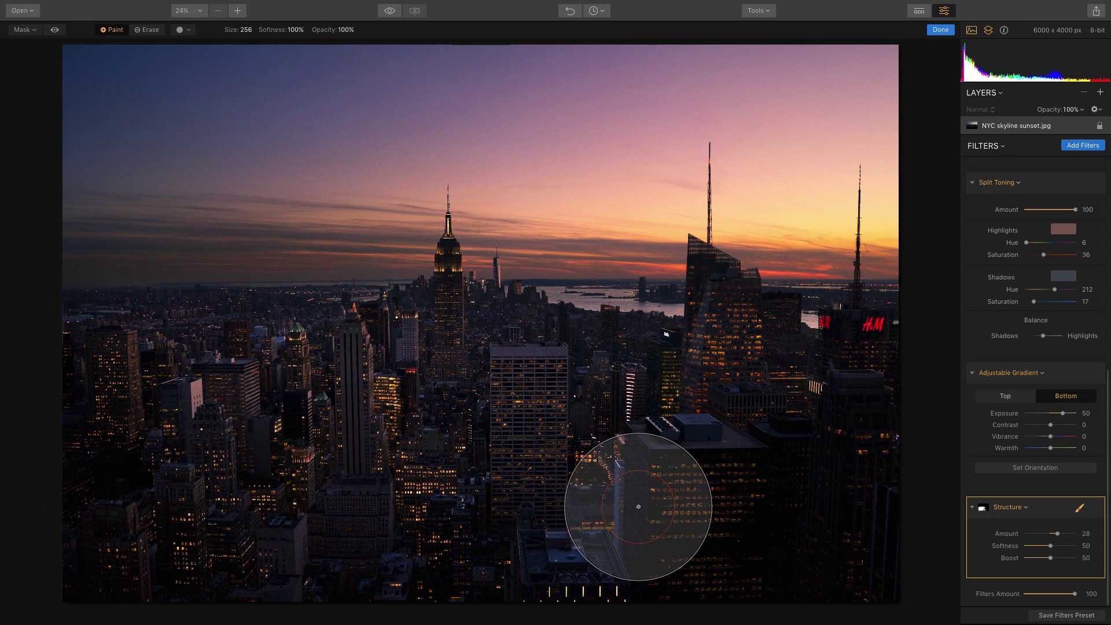
mouse_move(868, 535)
left_mouse_down()
mouse_move(644, 495)
mouse_move(855, 428)
mouse_move(818, 370)
mouse_move(629, 373)
mouse_move(758, 420)
mouse_move(529, 397)
mouse_move(586, 352)
mouse_move(434, 374)
left_mouse_up()
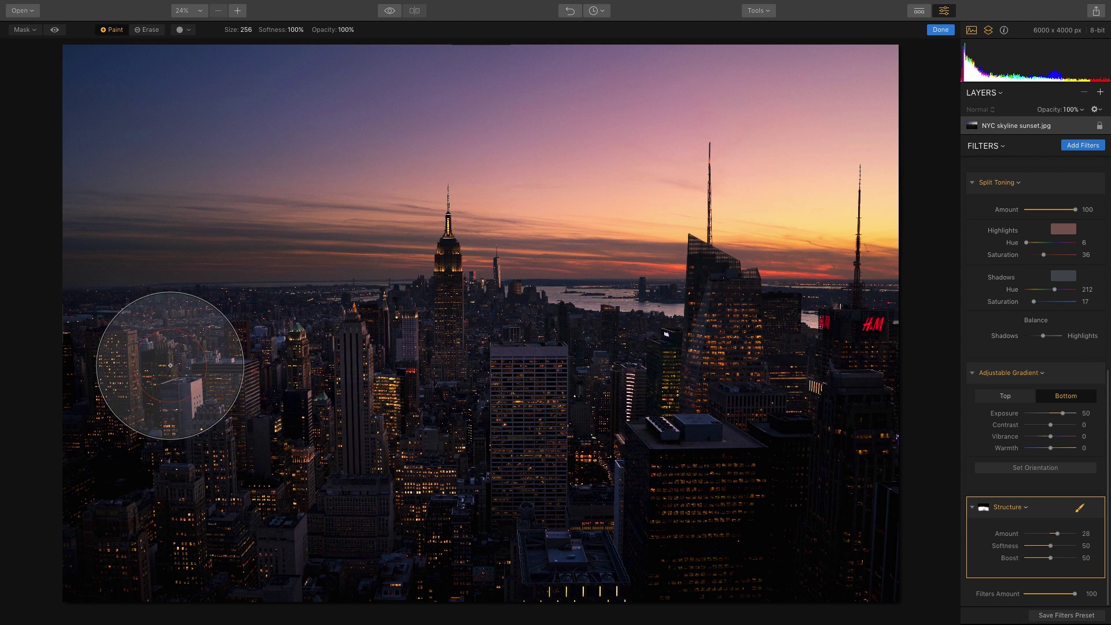
Fill the gaps in the Structure mask across the buildings with the mask overlay shown, and hide the overlay.
left_click(54, 30)
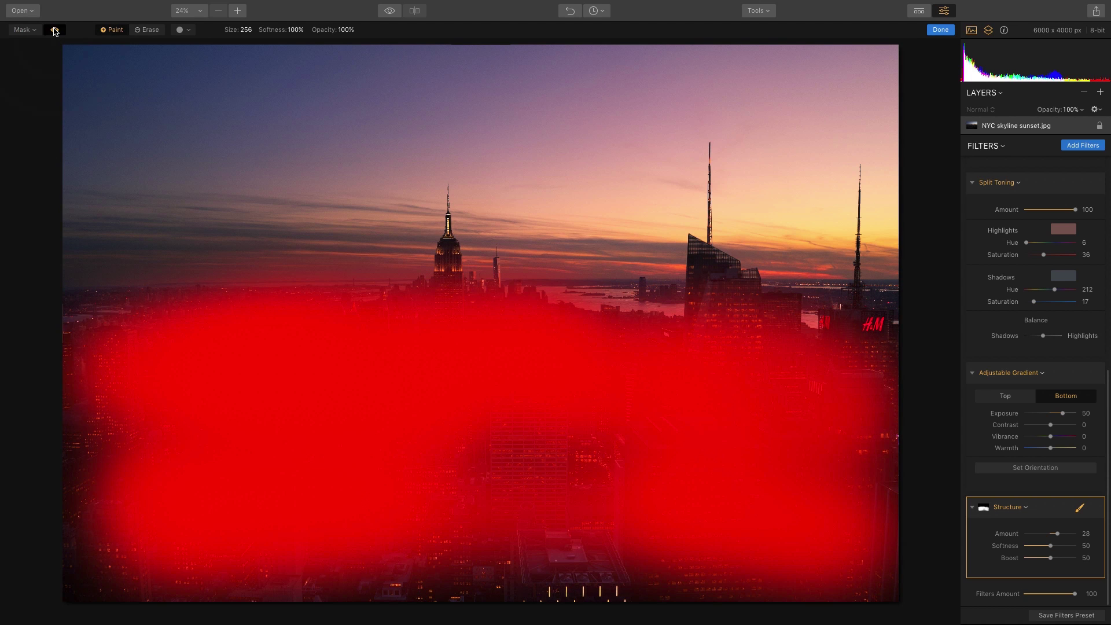
mouse_move(91, 322)
left_mouse_down()
mouse_move(91, 555)
mouse_move(635, 496)
mouse_move(547, 483)
mouse_move(318, 520)
mouse_move(645, 563)
mouse_move(870, 566)
mouse_move(898, 433)
left_mouse_up()
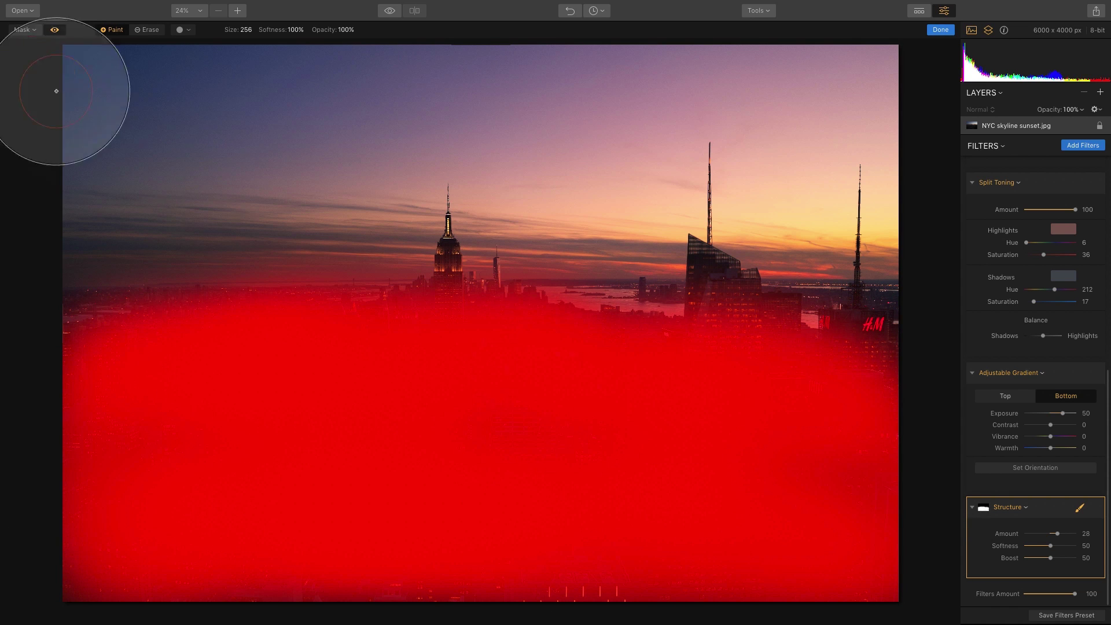
left_click(54, 30)
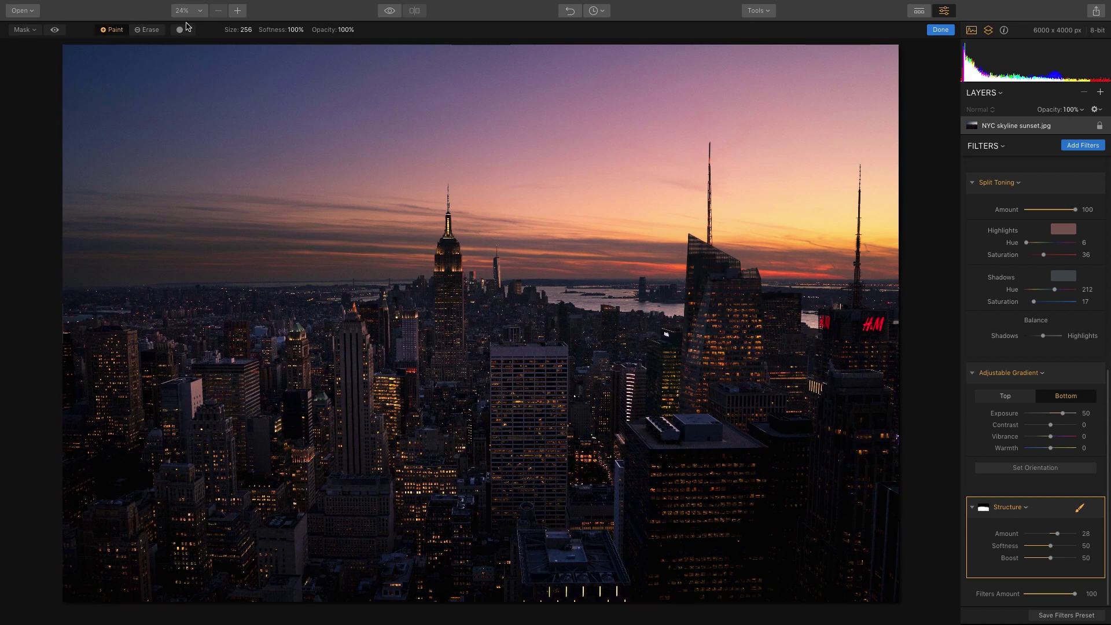
Compare the building detail at 100% zoom with the Structure filter hidden and shown, return to the full view, and finish masking.
left_click(238, 10)
left_click(238, 10)
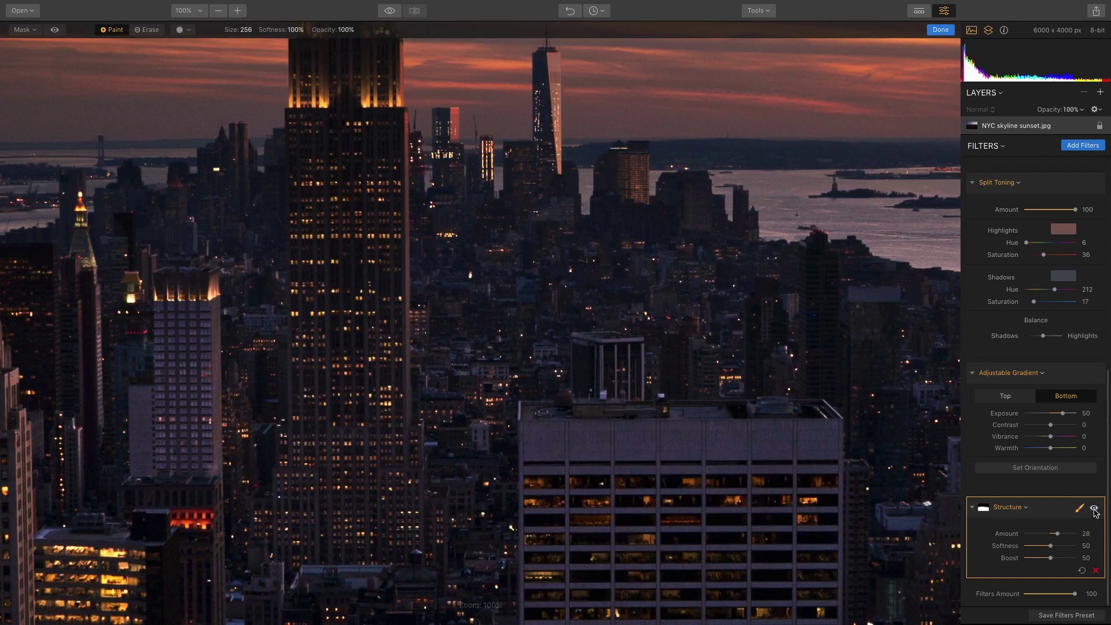
left_click(1094, 509)
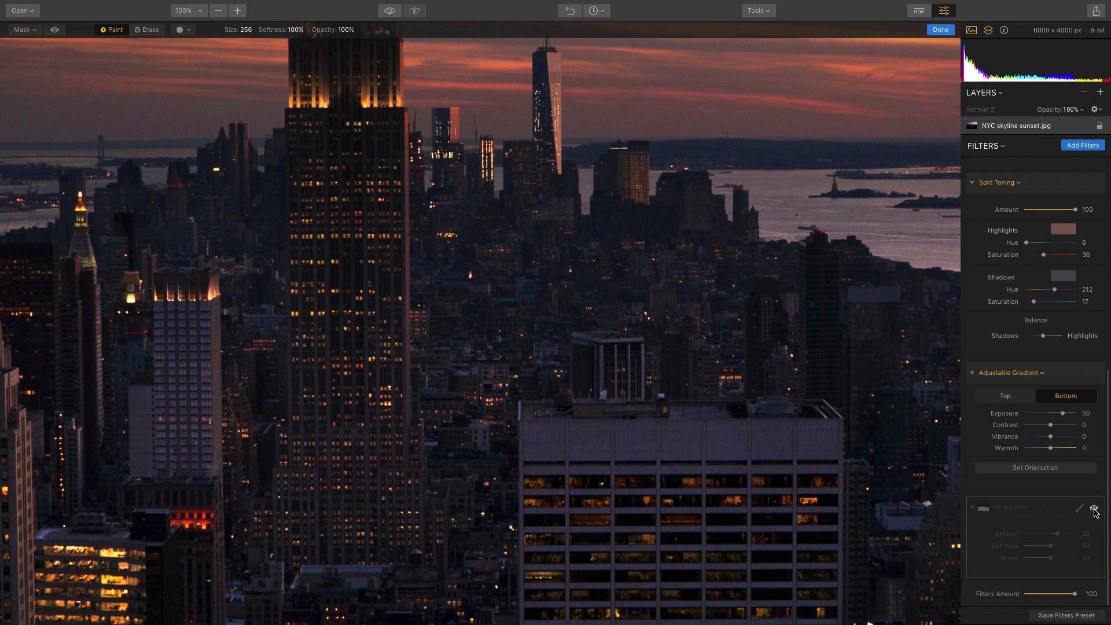
left_click(1093, 508)
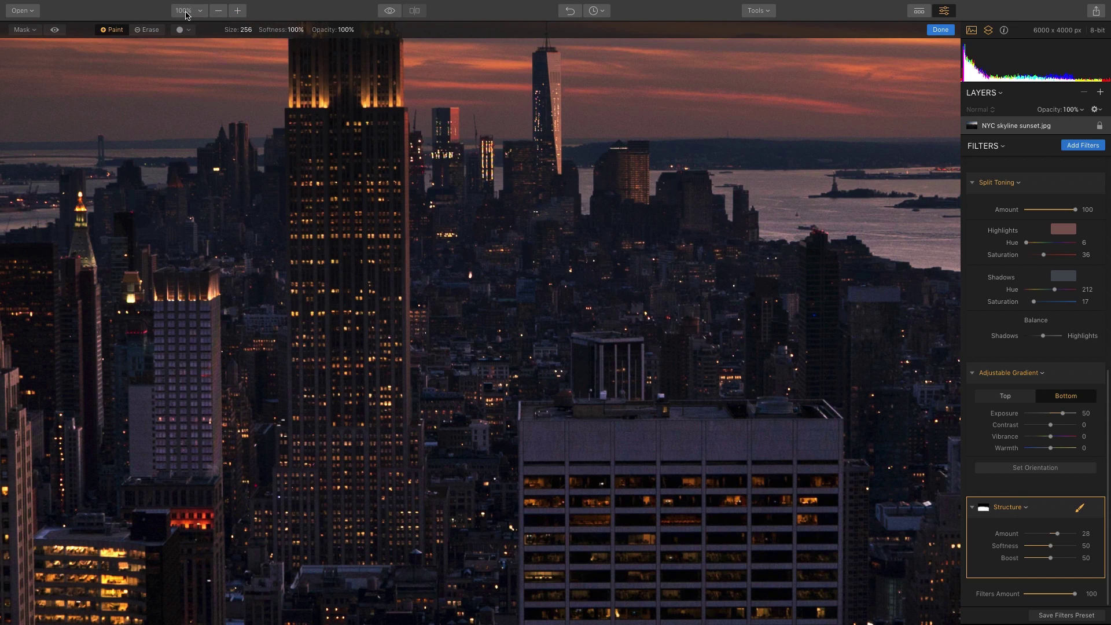
left_click(189, 11)
left_click(190, 26)
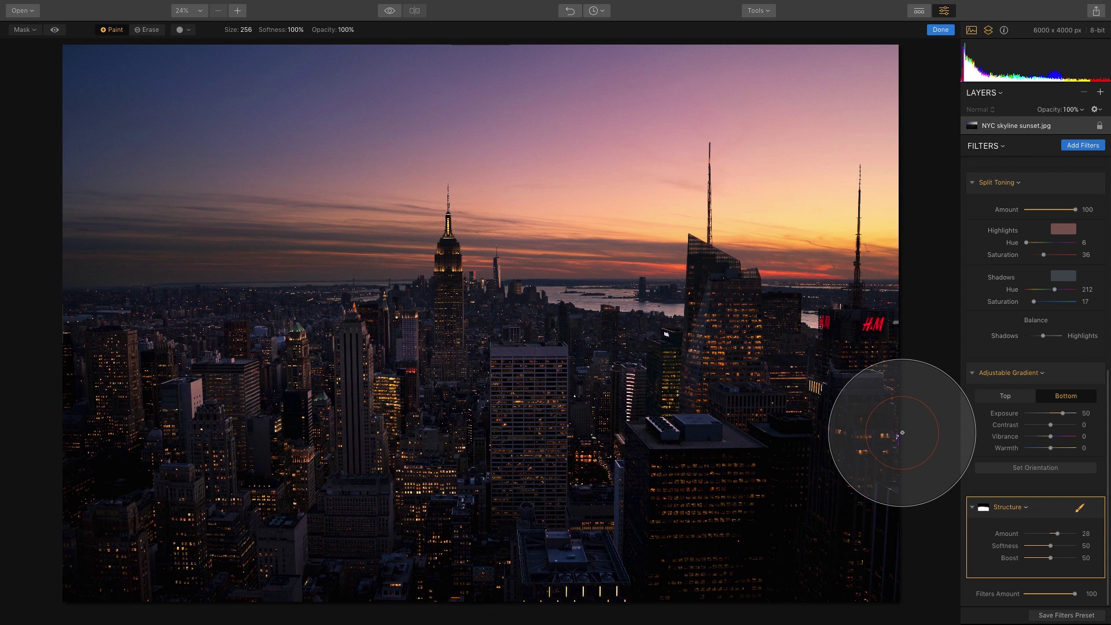
left_click(941, 29)
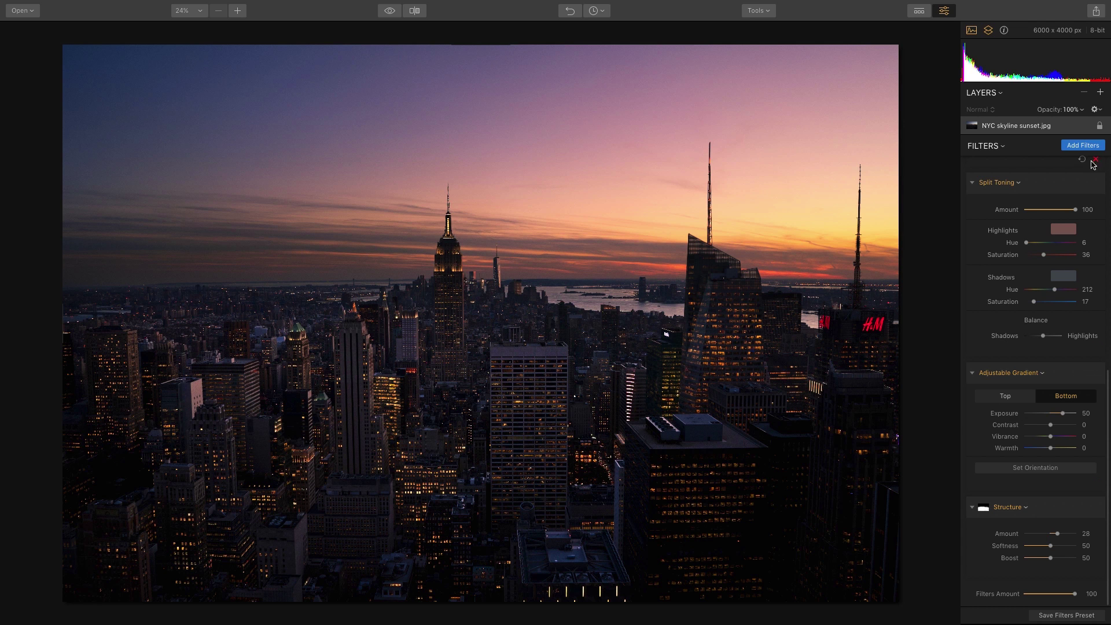
Add an HSL filter and set its blue saturation to -38.
left_click(1082, 145)
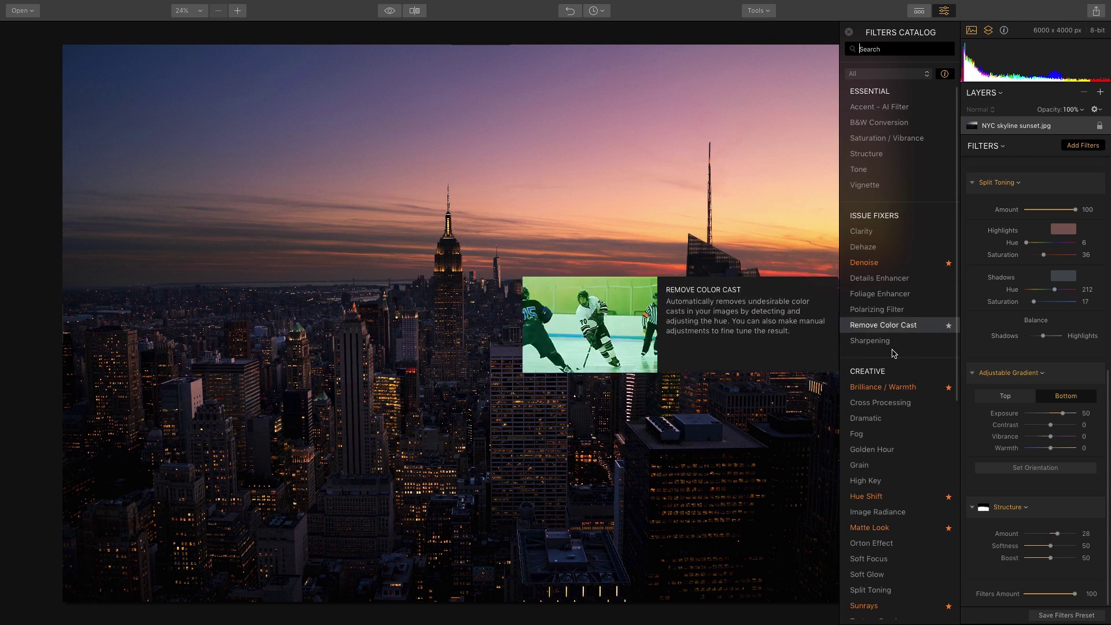
scroll(894, 353, "down", 3)
scroll(894, 353, "down", 3)
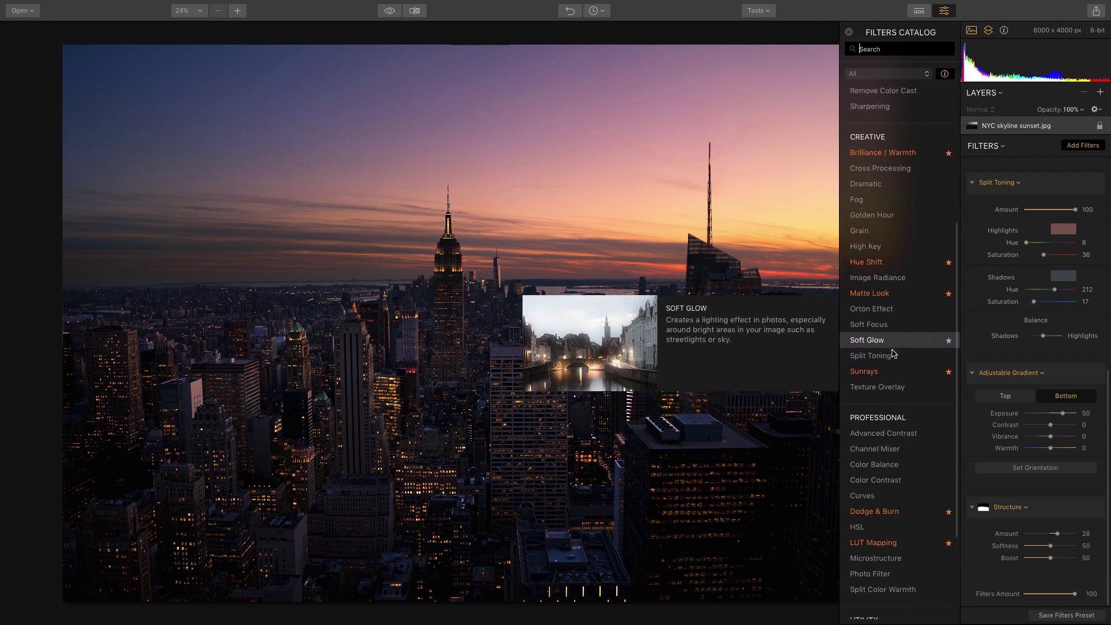
left_click(874, 496)
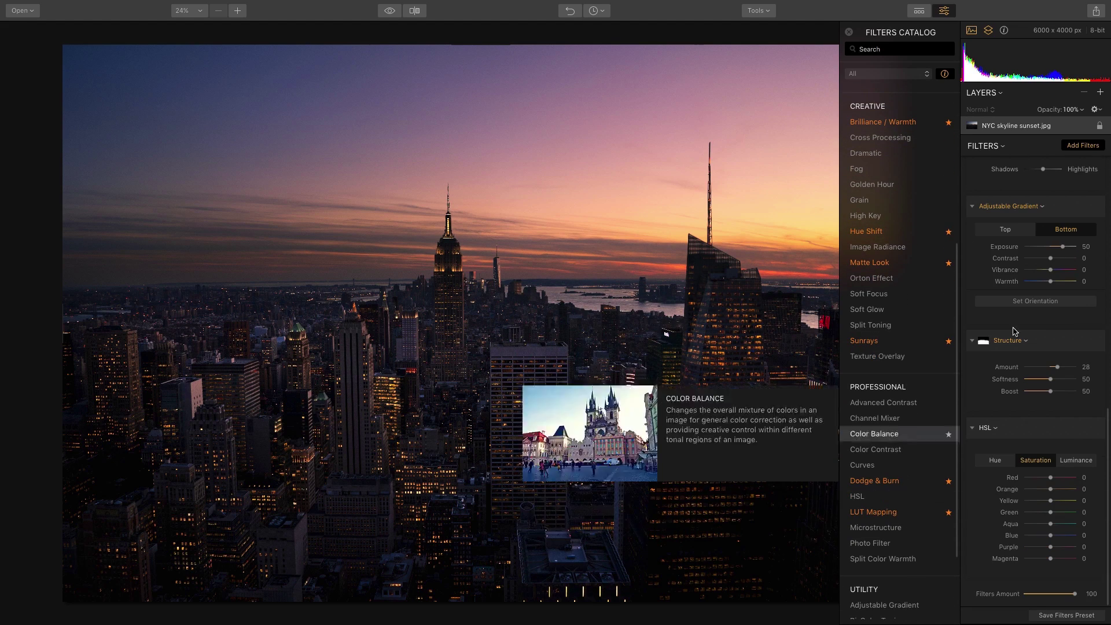
left_click(1085, 145)
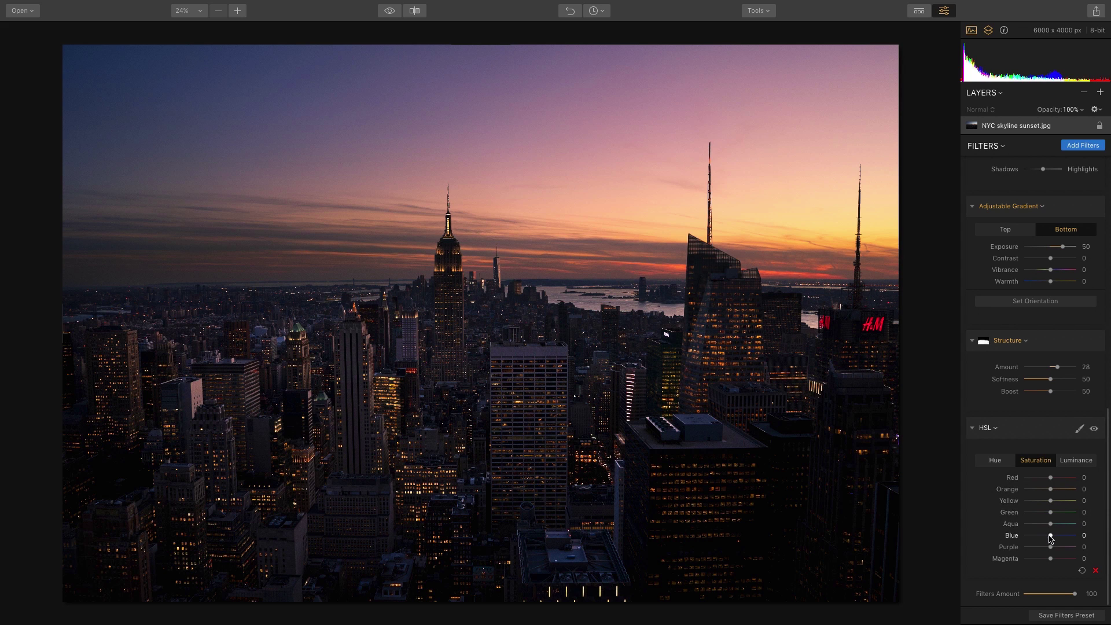
left_click_drag(1049, 536, 1040, 537)
Copy the Structure filter's brush mask and leave mask editing.
left_click(1079, 347)
left_click(1047, 357)
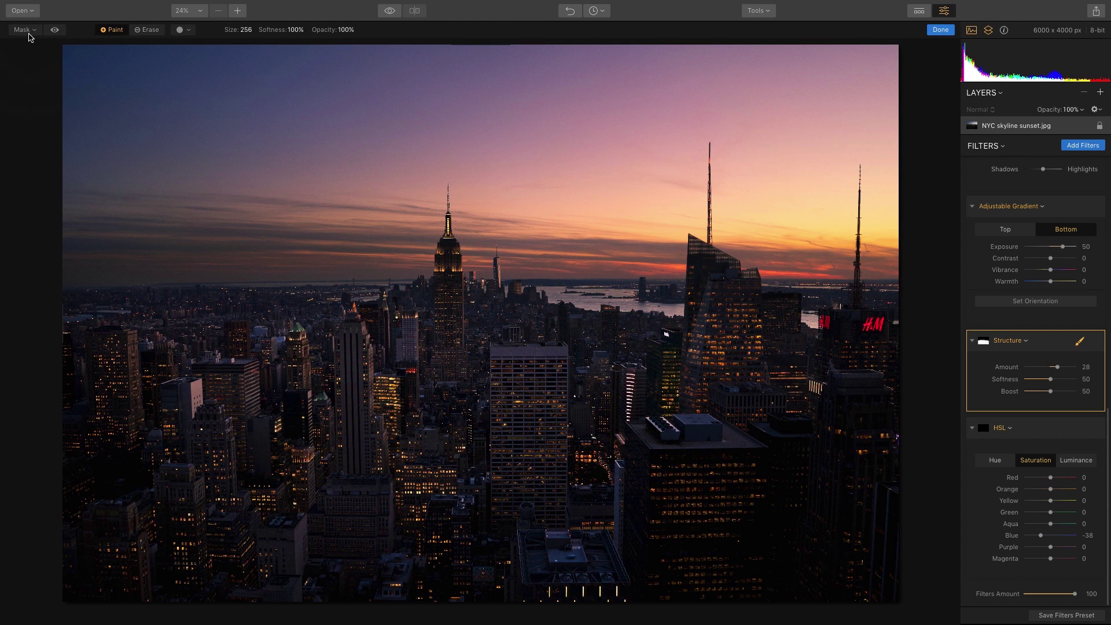
left_click(26, 32)
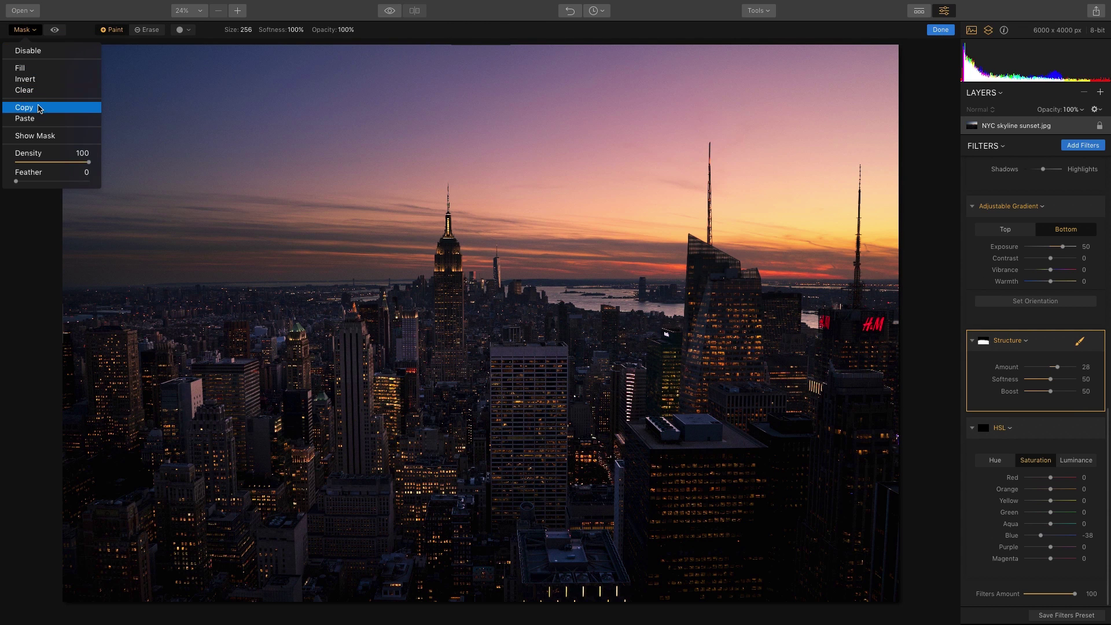
left_click(40, 112)
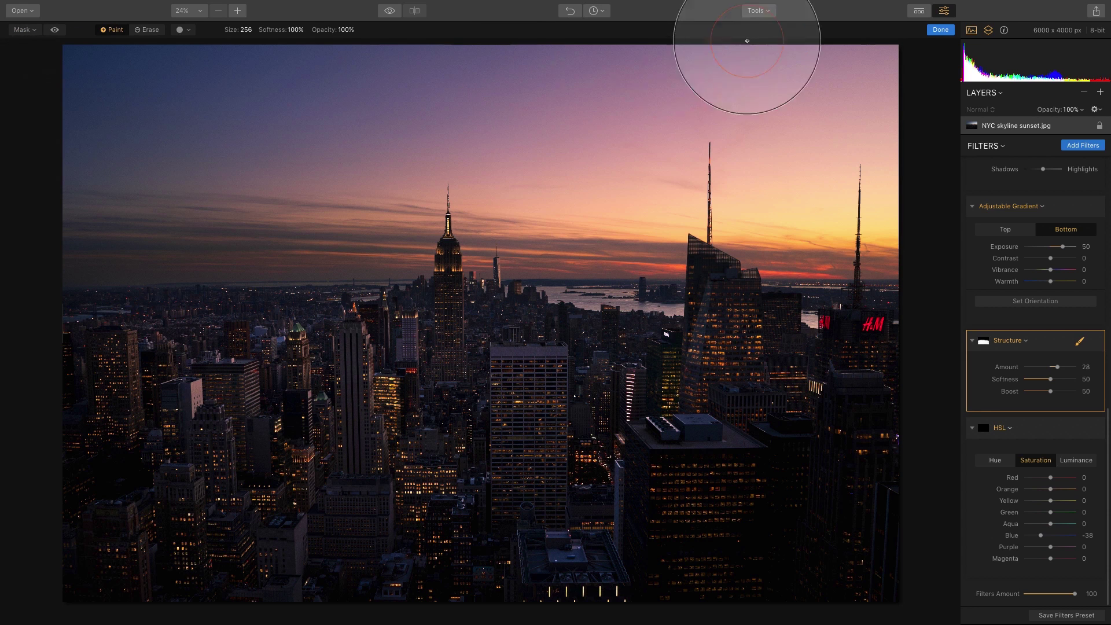
left_click(939, 30)
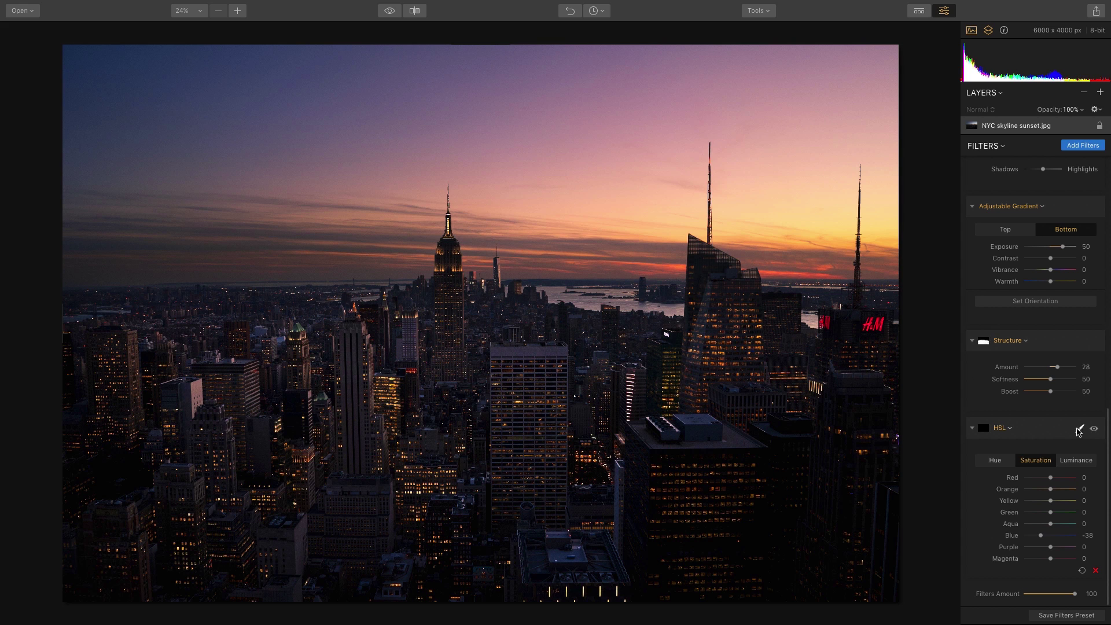
Paste the copied mask onto the HSL filter, check its coverage with the mask overlay, and finish masking.
left_click(1078, 430)
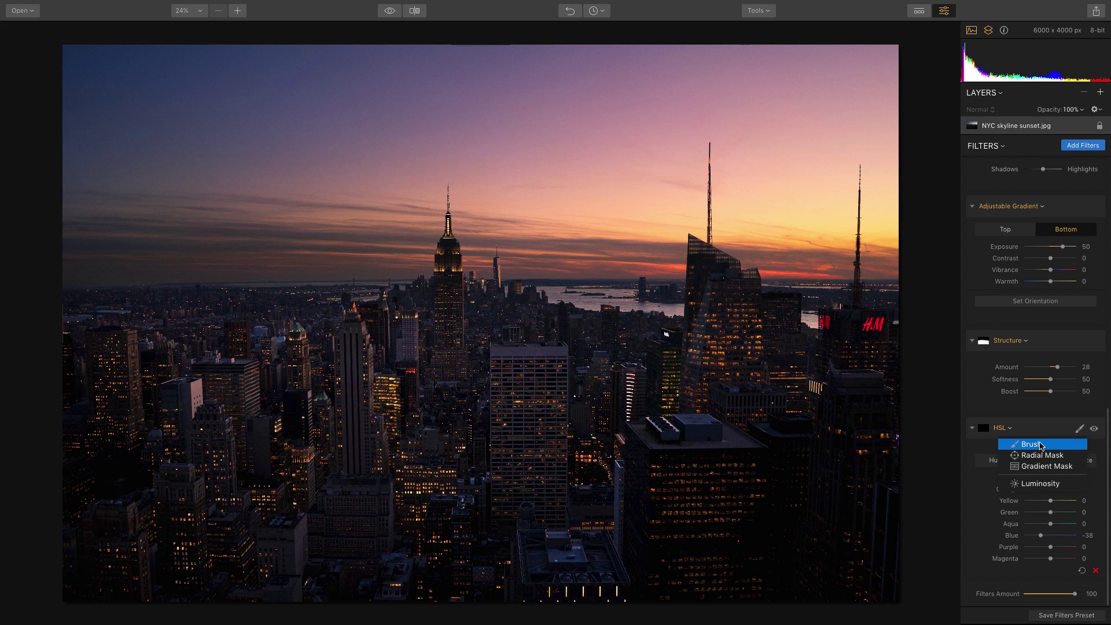
left_click(1039, 445)
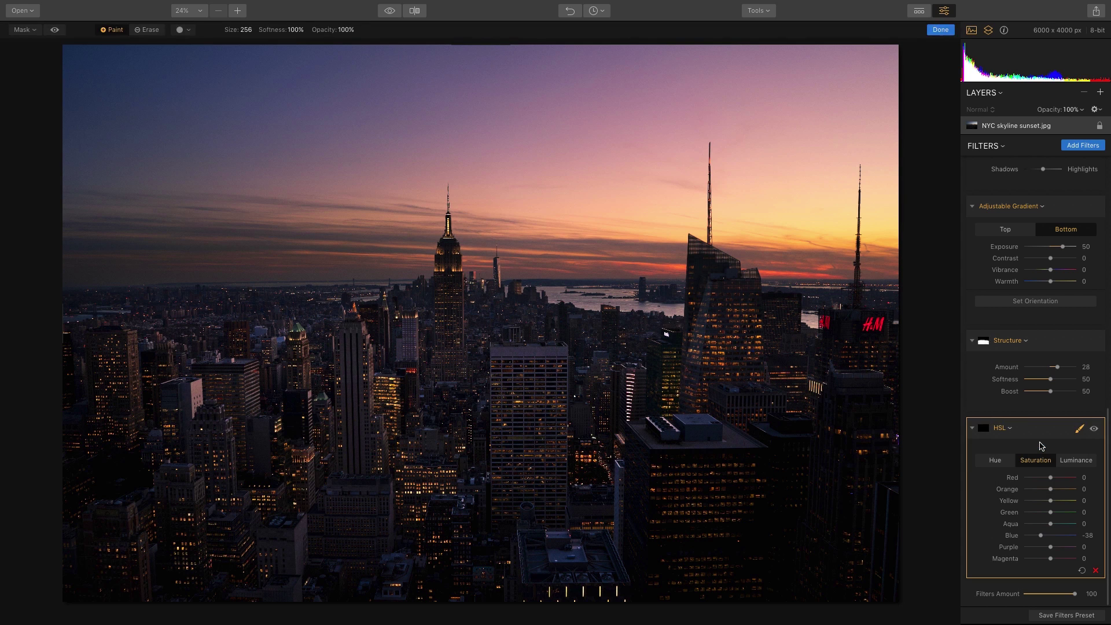
left_click(23, 30)
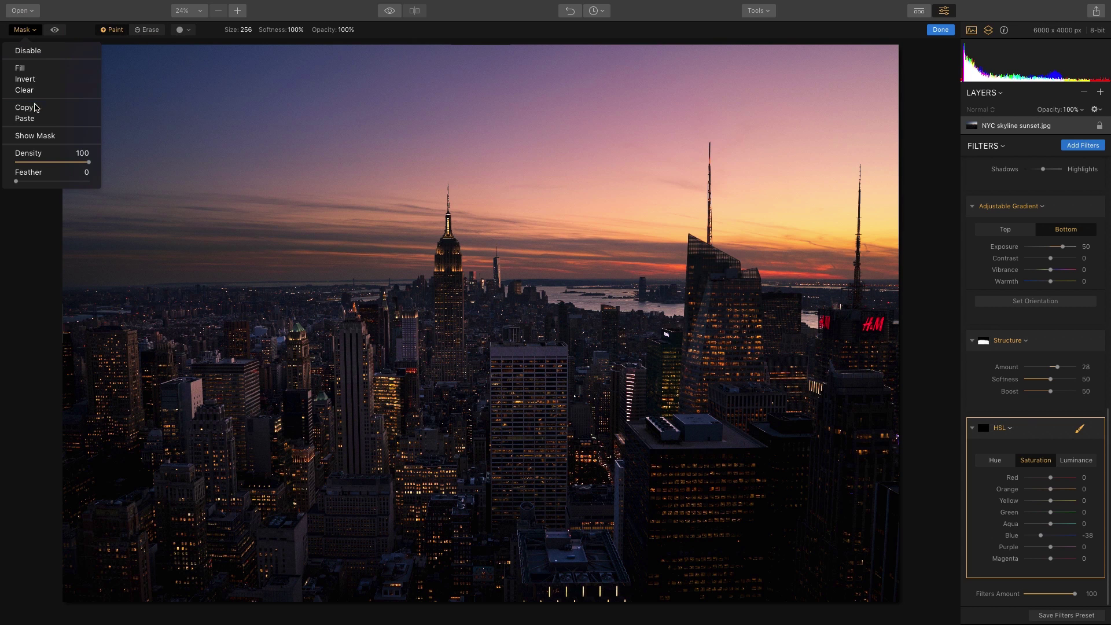
left_click(35, 122)
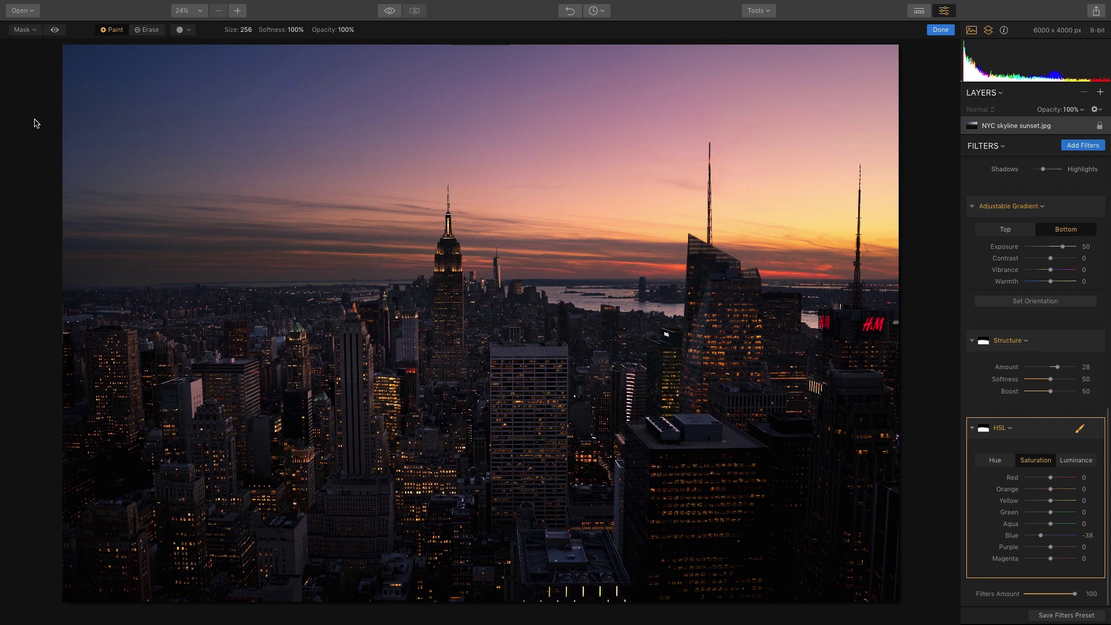
left_click(56, 30)
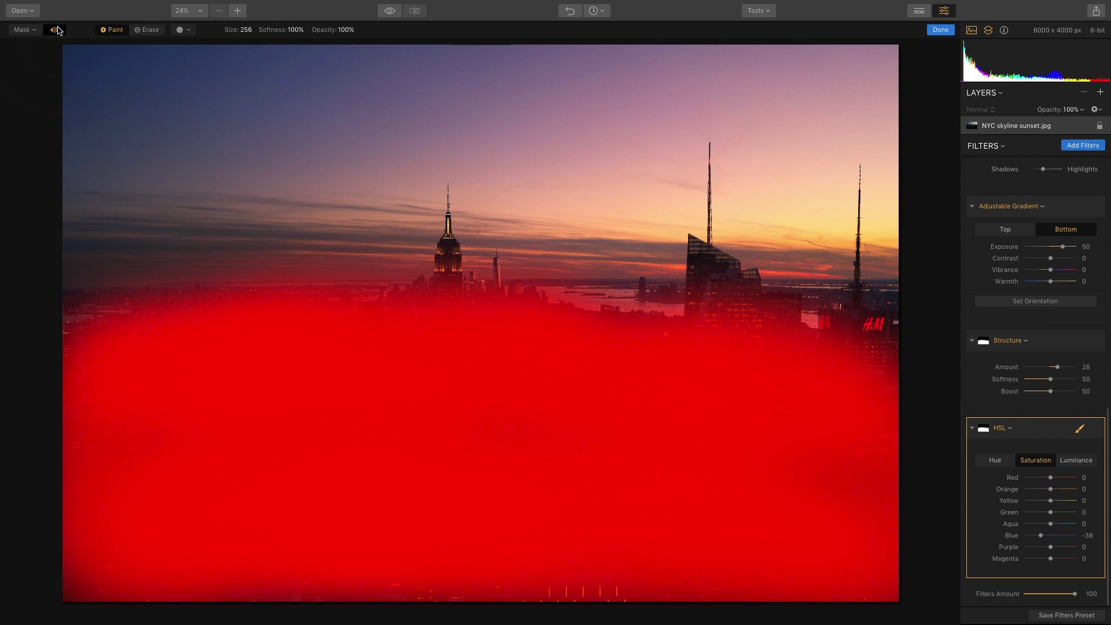
left_click(55, 29)
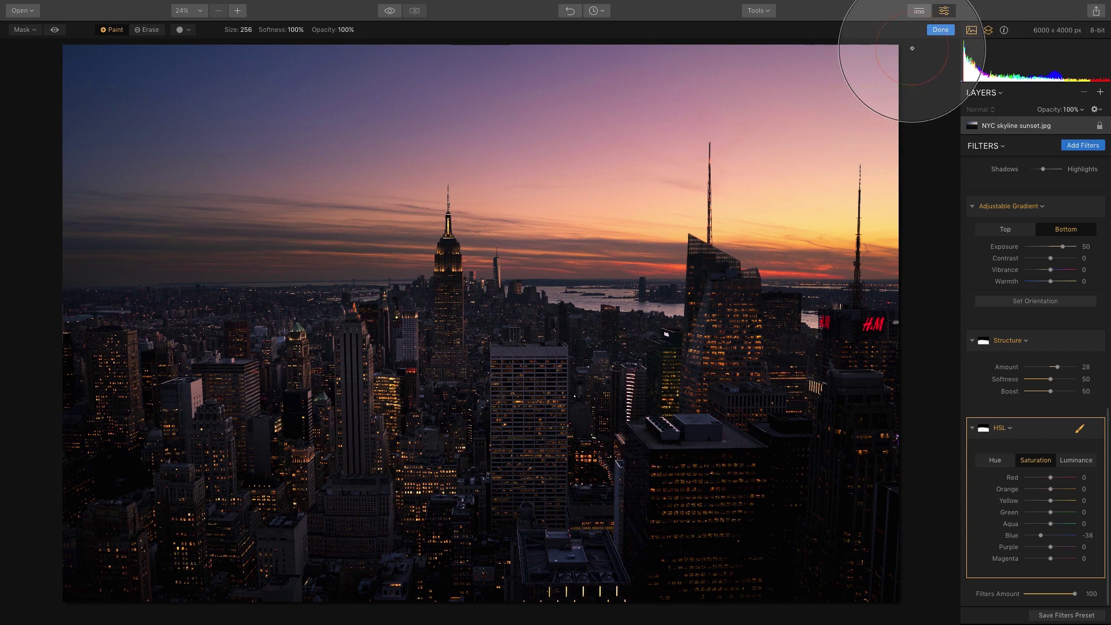
left_click(940, 29)
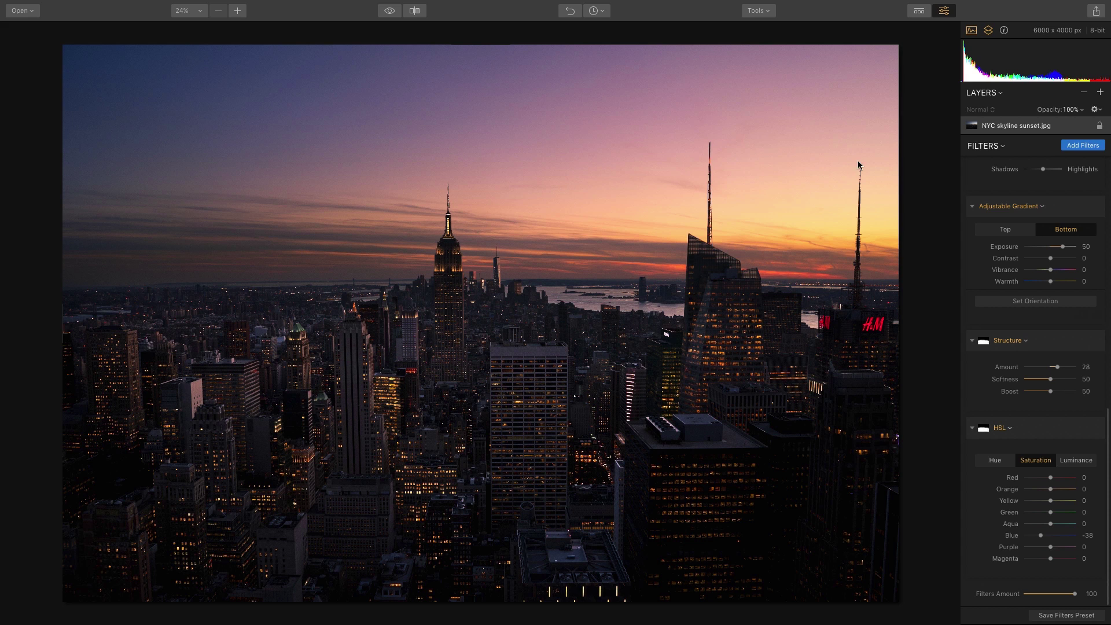
Start cropping the image and rotate it clockwise by about 0.66° to level the horizon.
left_click(767, 16)
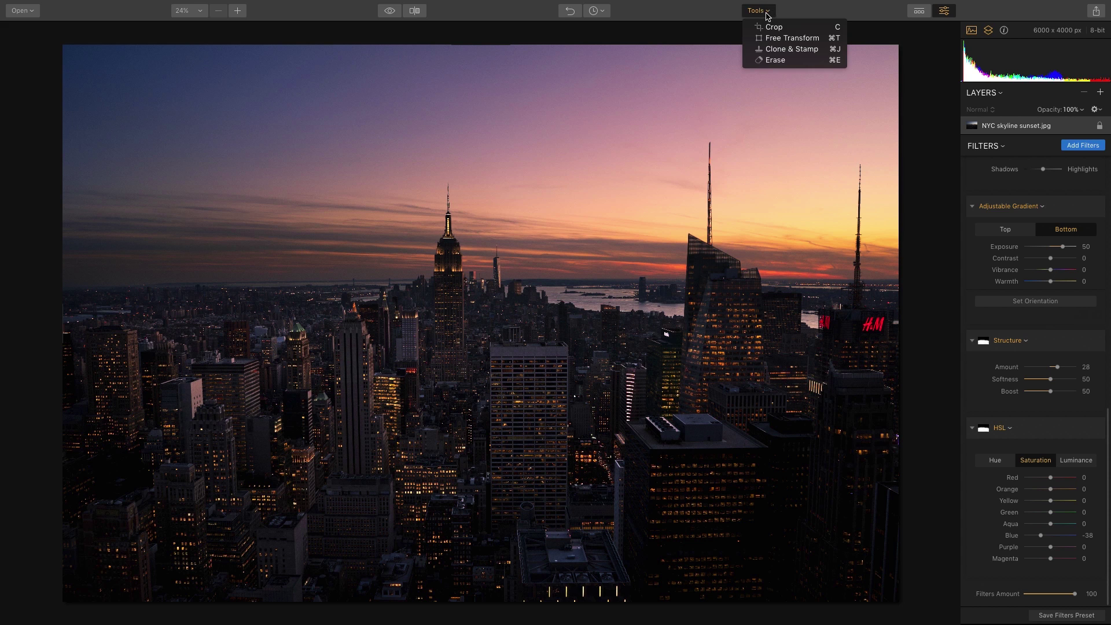
left_click(773, 27)
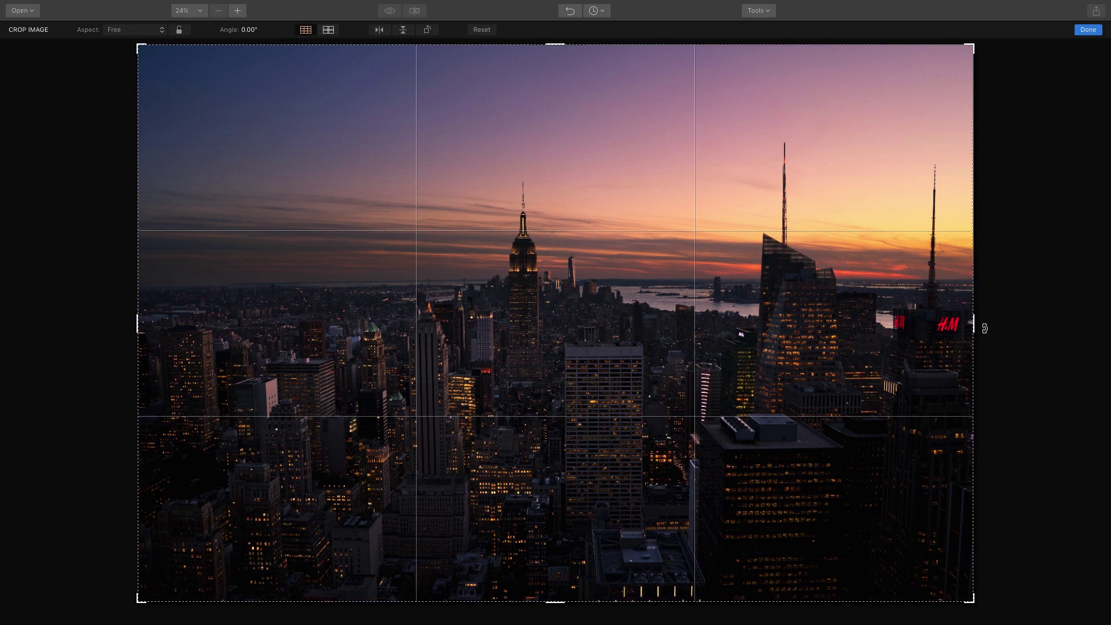
left_click(984, 328)
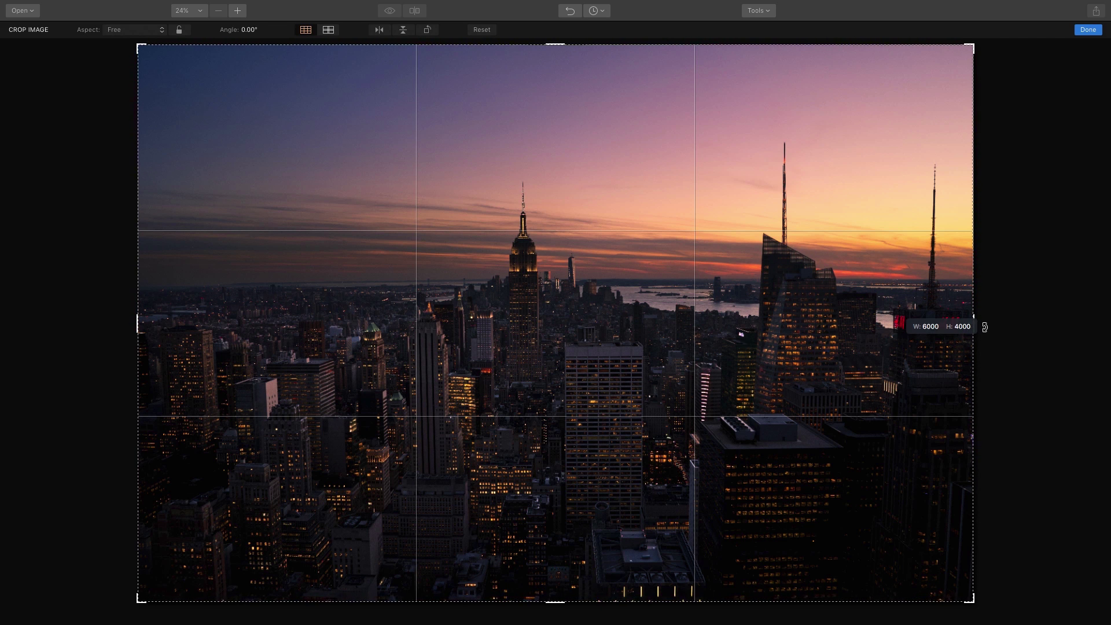
mouse_move(984, 327)
left_mouse_down()
mouse_move(984, 311)
mouse_move(982, 337)
left_mouse_up()
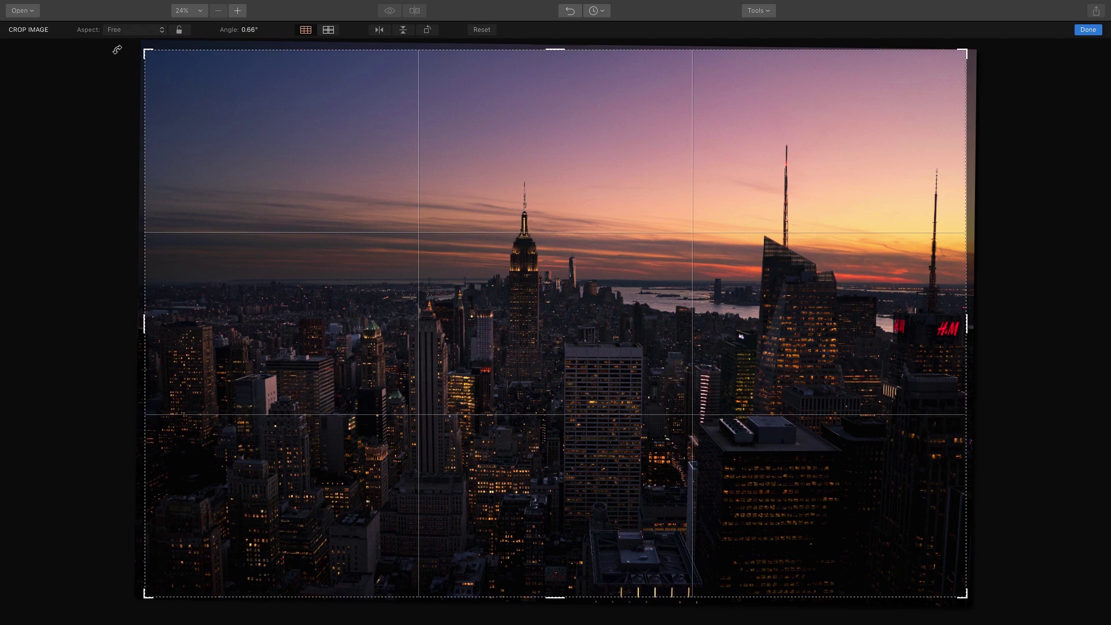
Set the crop aspect to 16:9, shift the photo downward within the frame to keep more sky, and apply the crop.
left_click(131, 32)
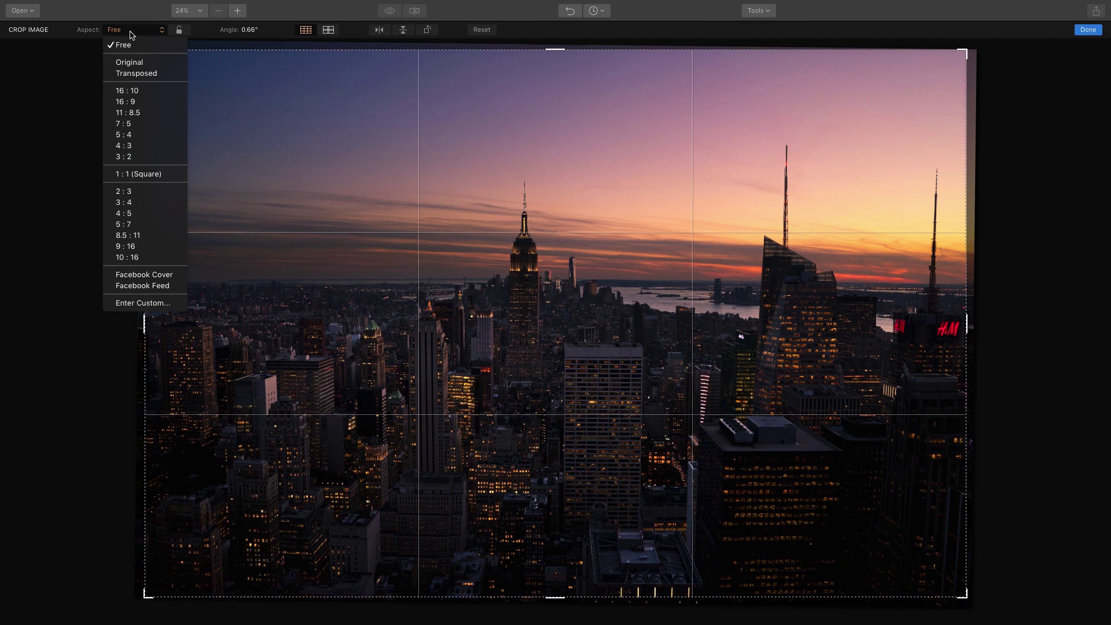
left_click(139, 102)
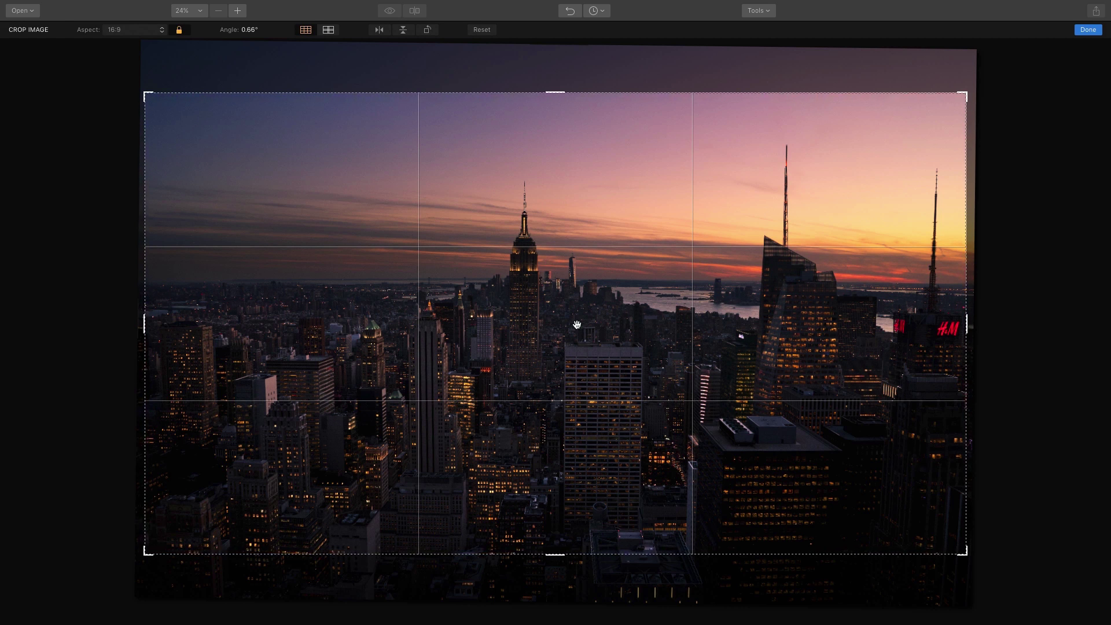
left_click_drag(562, 402, 561, 361)
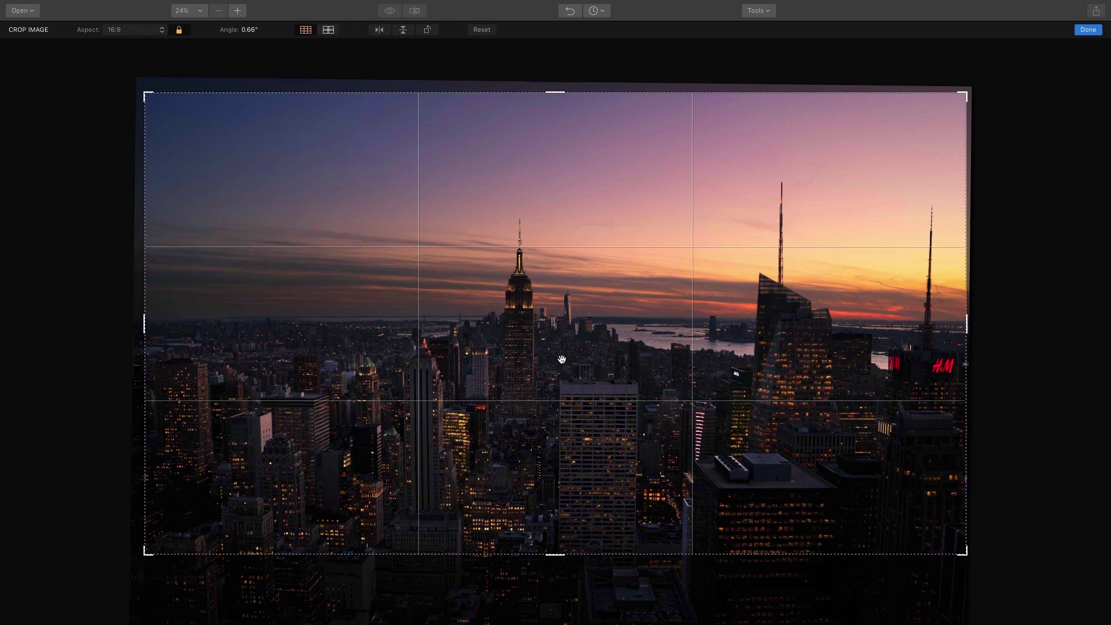
left_click(1088, 30)
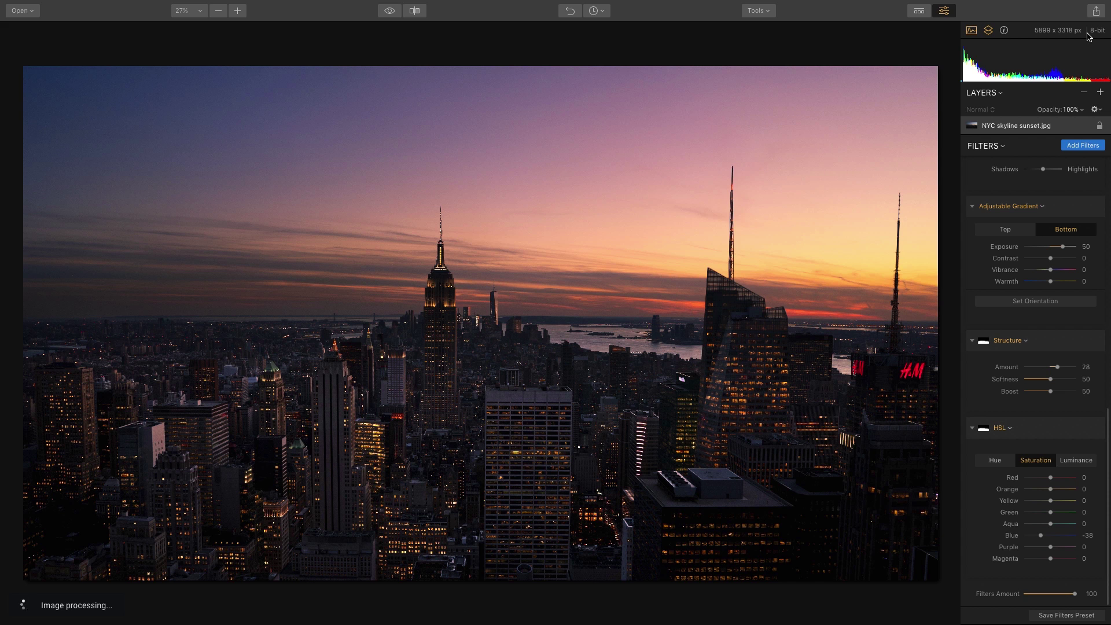
Compare the edited photo with the original using the quick preview and the split before/after view, and return to the normal view.
left_click(389, 13)
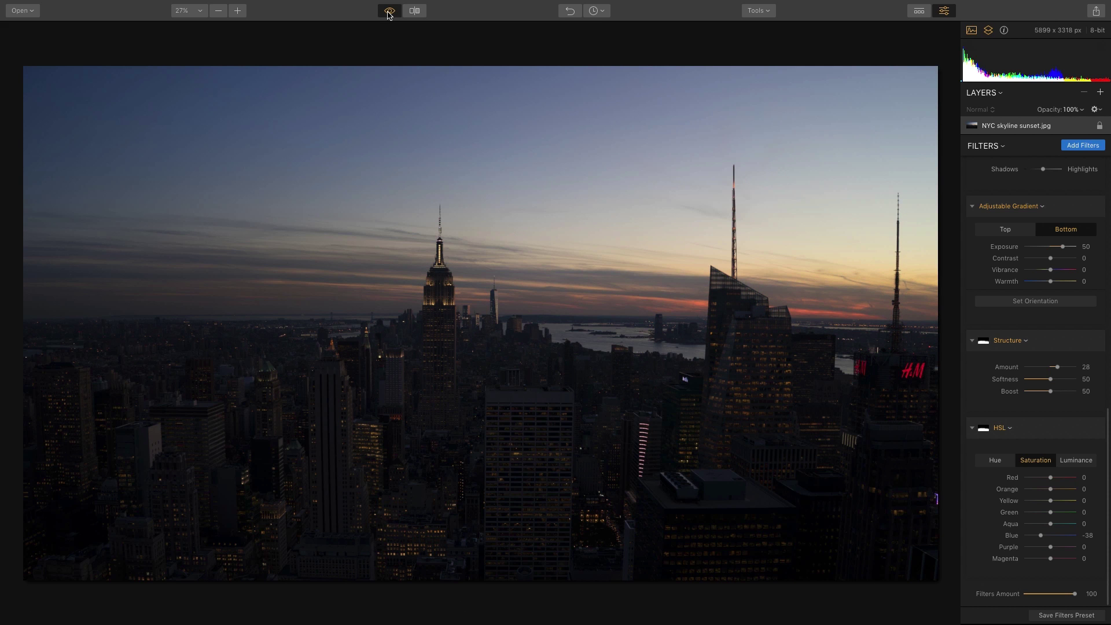
left_click(388, 12)
left_click(414, 11)
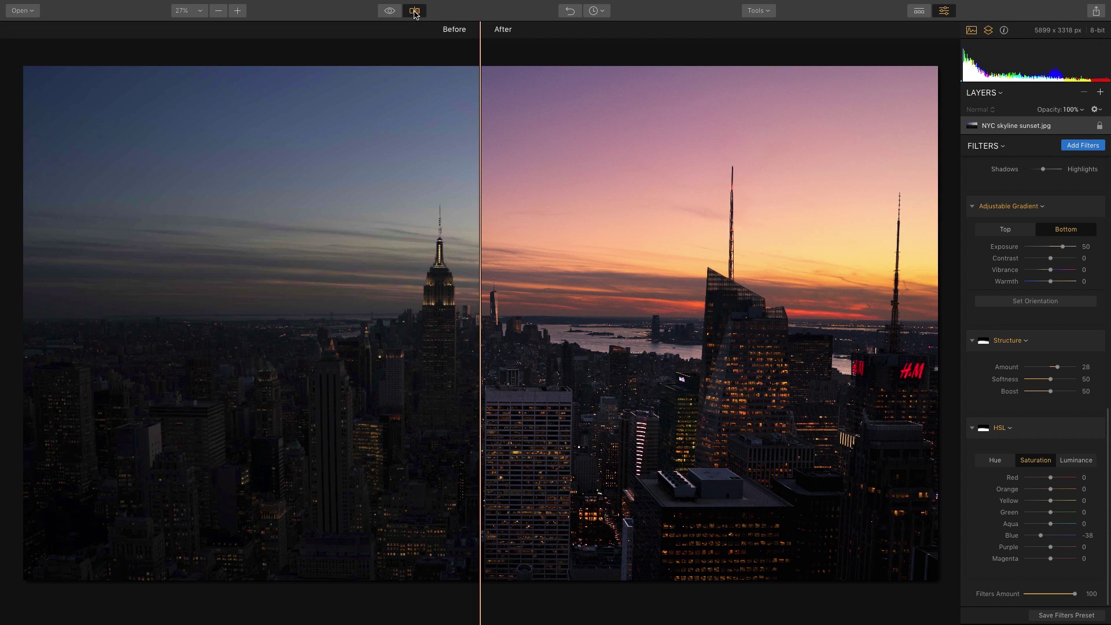
left_click_drag(477, 181, 292, 174)
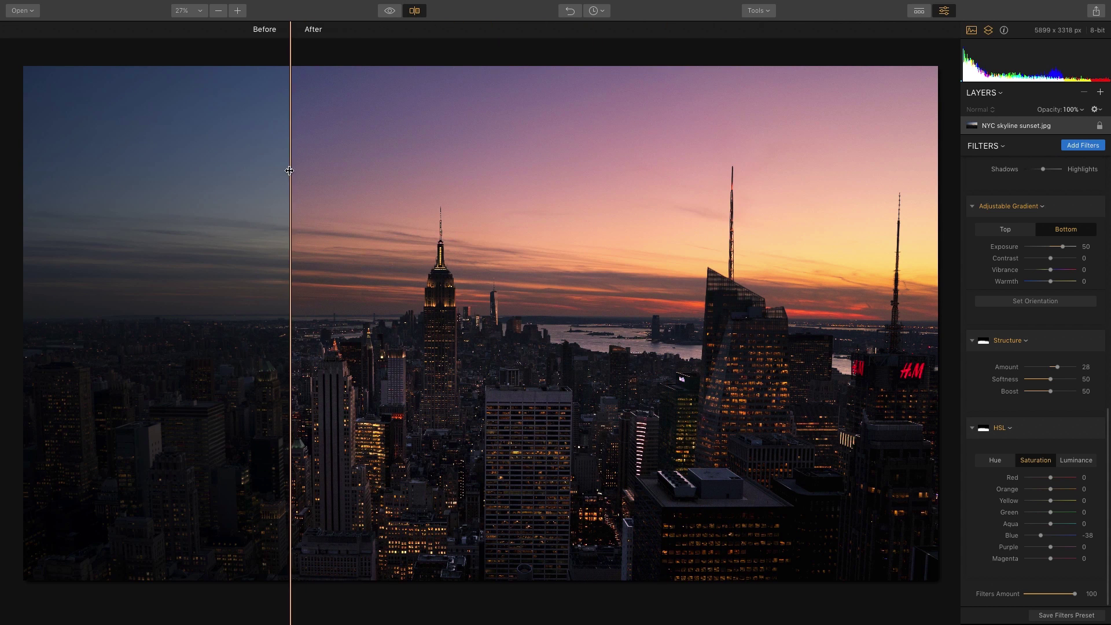
left_click(415, 11)
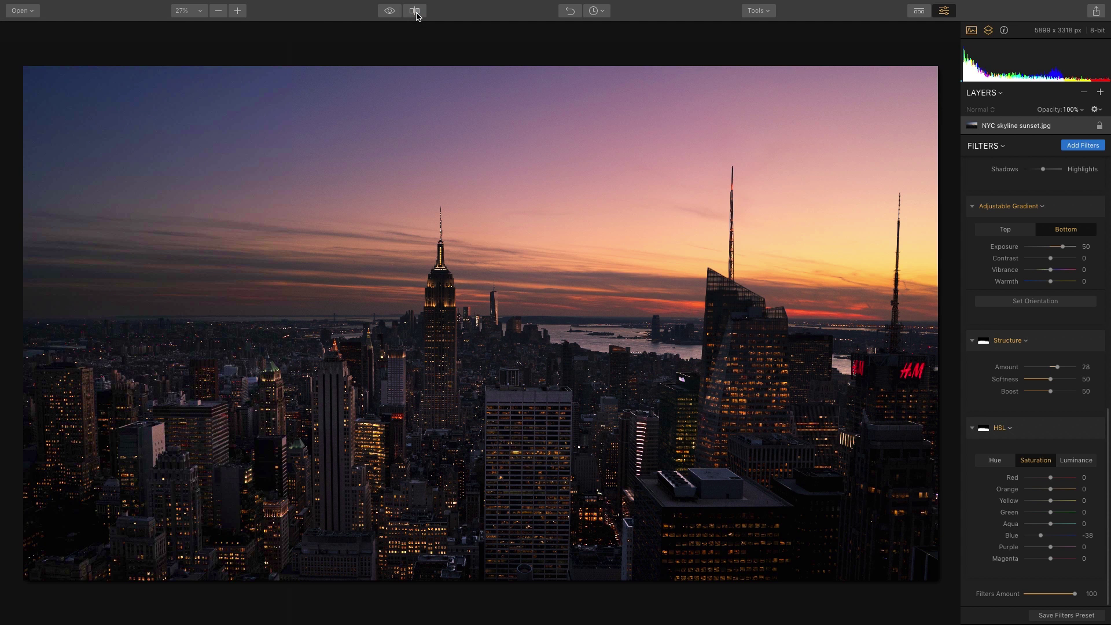